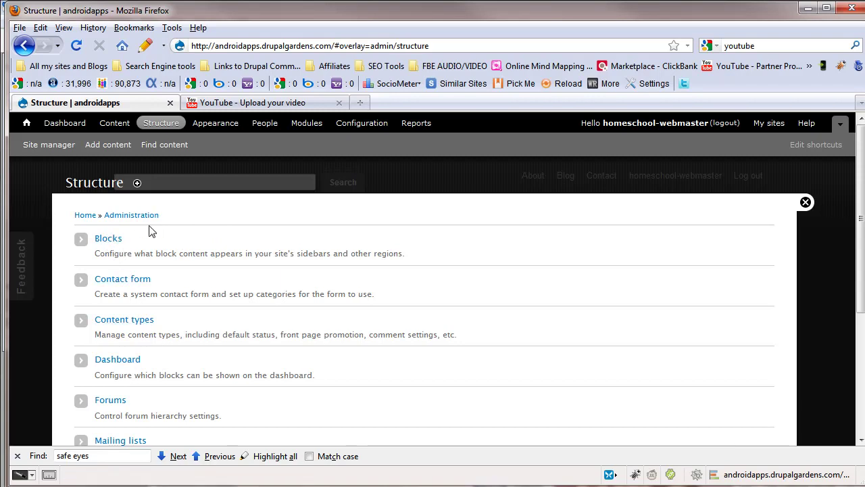
# Open the site's Blocks administration page and look over how blocks are assigned to regions
pyautogui.click(101, 241)
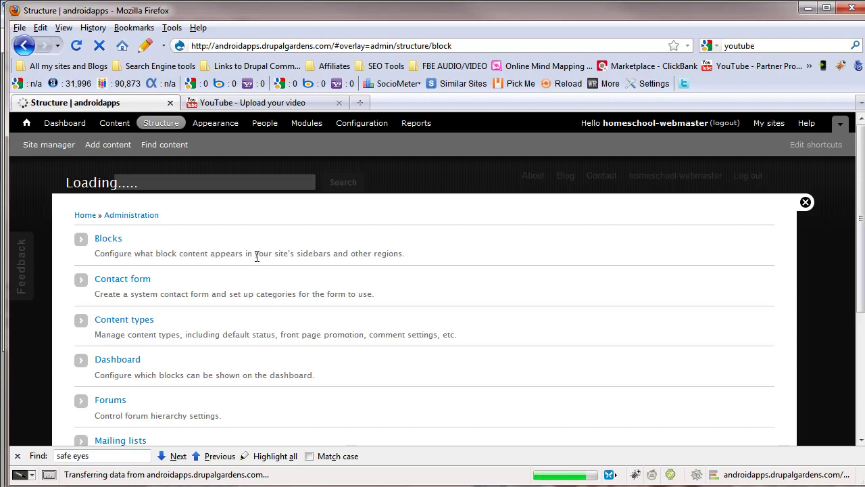
pyautogui.scroll(-2, 223, 334)
pyautogui.scroll(-5, 223, 335)
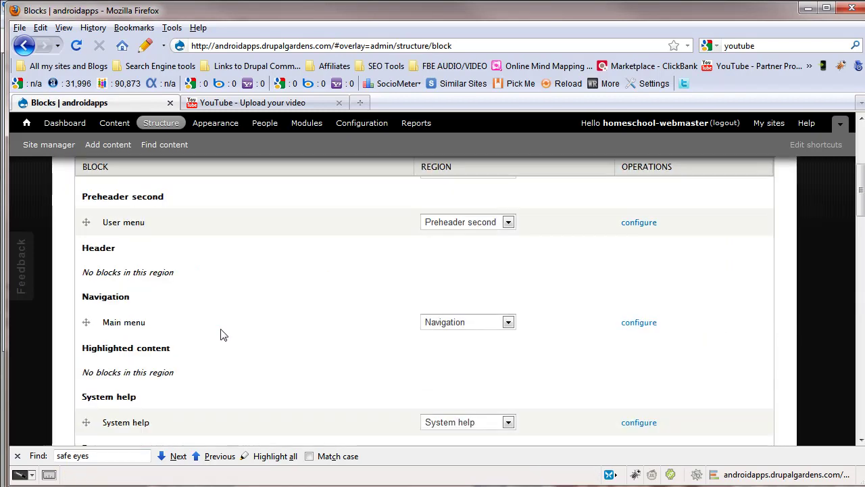
pyautogui.scroll(3, 222, 333)
pyautogui.scroll(-8, 227, 334)
pyautogui.scroll(10, 229, 333)
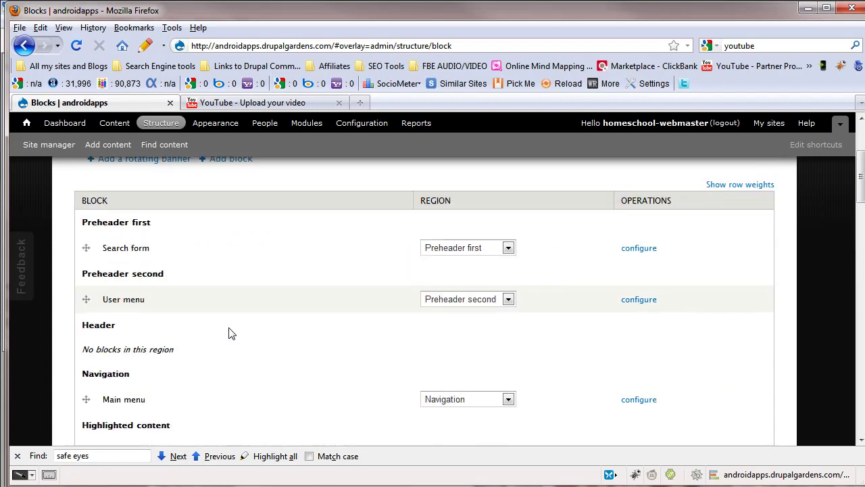
pyautogui.scroll(-1, 182, 338)
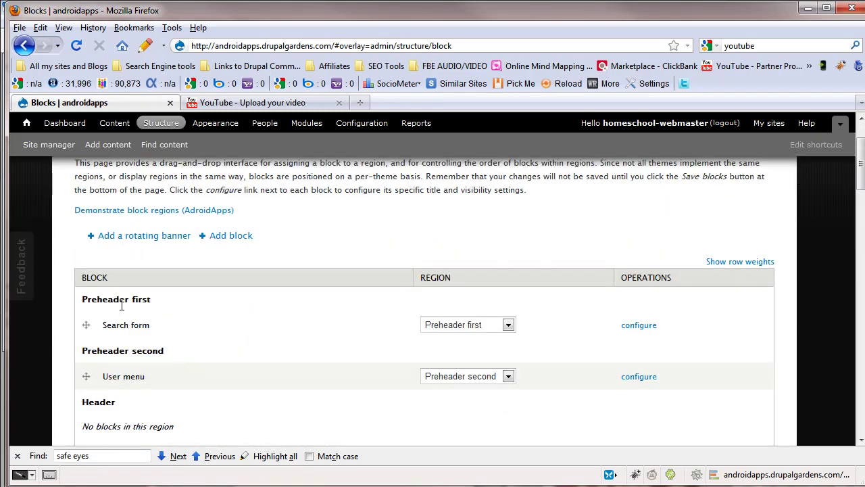
pyautogui.scroll(2, 250, 337)
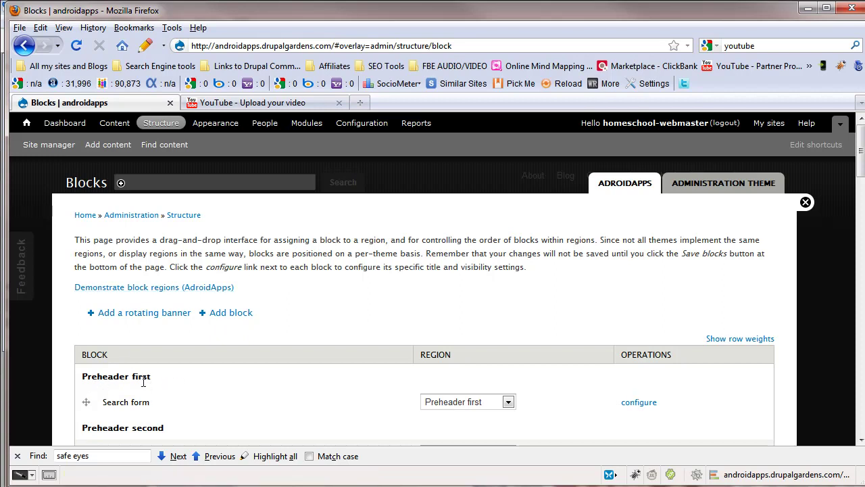
# Examine the AdroidApps theme's layout in the block region demonstration, from preheader to footer, and return to the block list
pyautogui.click(157, 287)
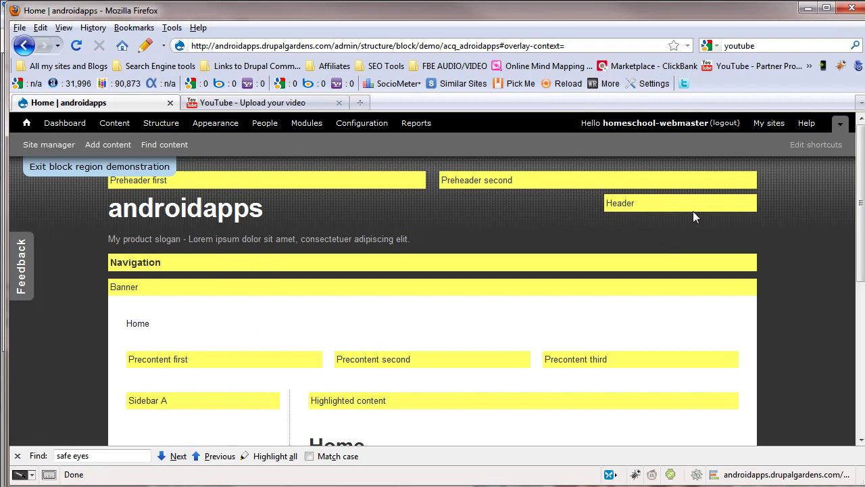
pyautogui.scroll(-2, 509, 317)
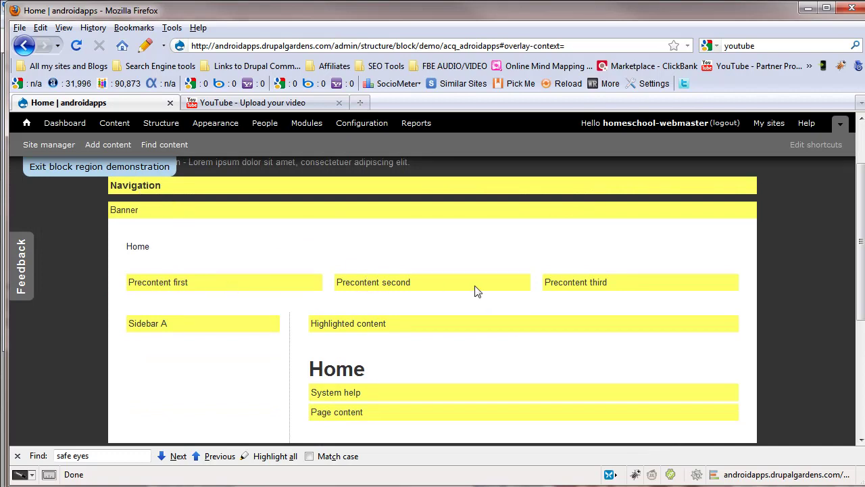
pyautogui.scroll(-2, 425, 366)
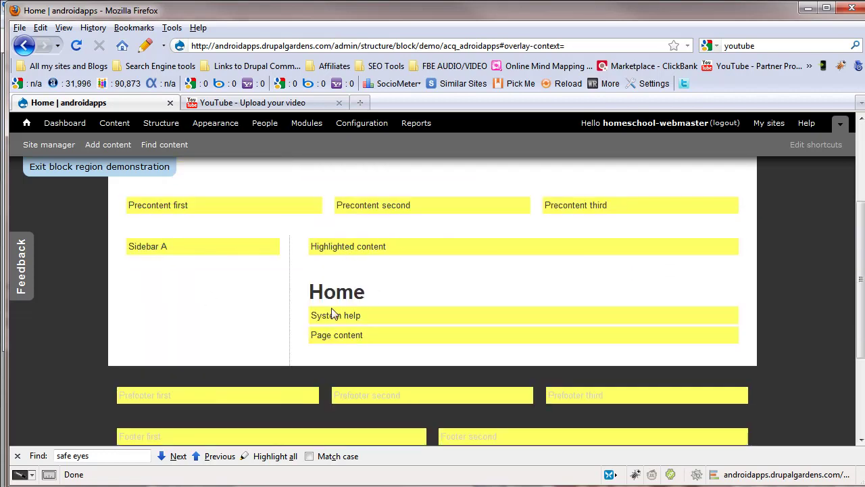
pyautogui.scroll(-2, 352, 355)
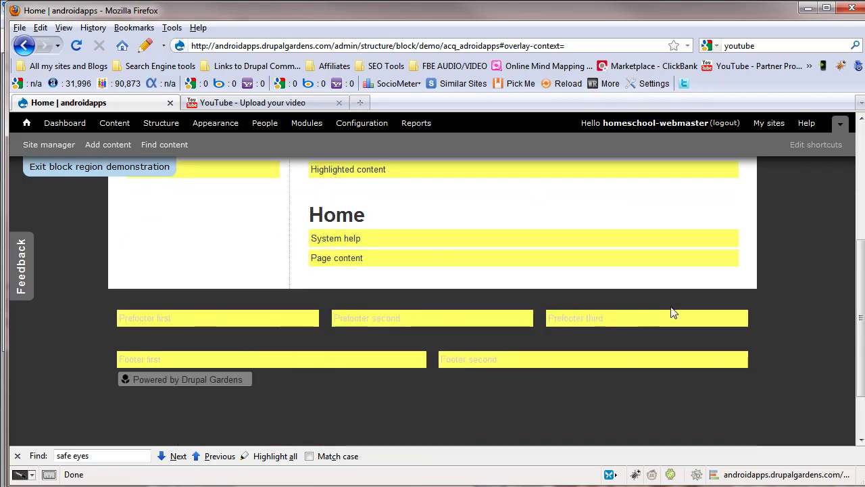
pyautogui.moveTo(658, 319); pyautogui.dragTo(121, 314)
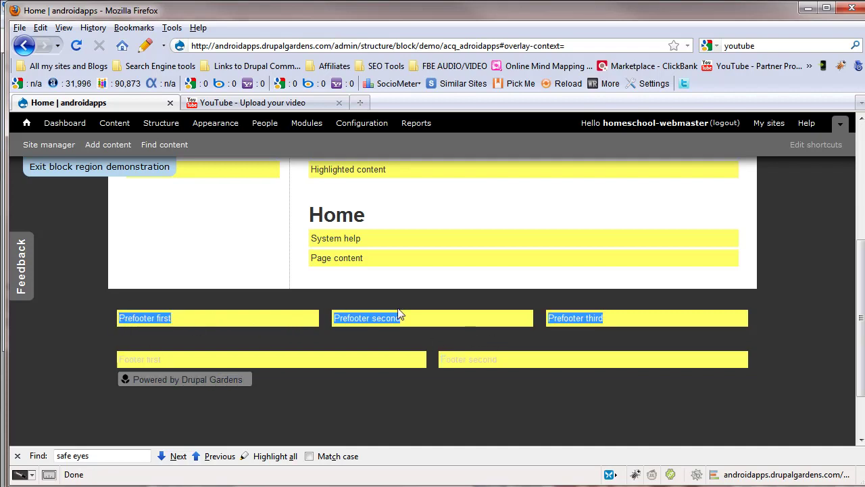
pyautogui.scroll(3, 356, 382)
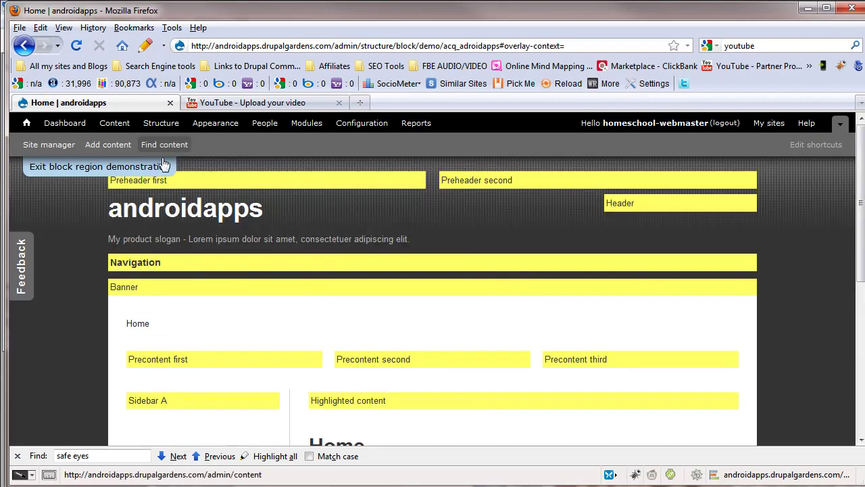
pyautogui.hotkey('alt', 'Left')
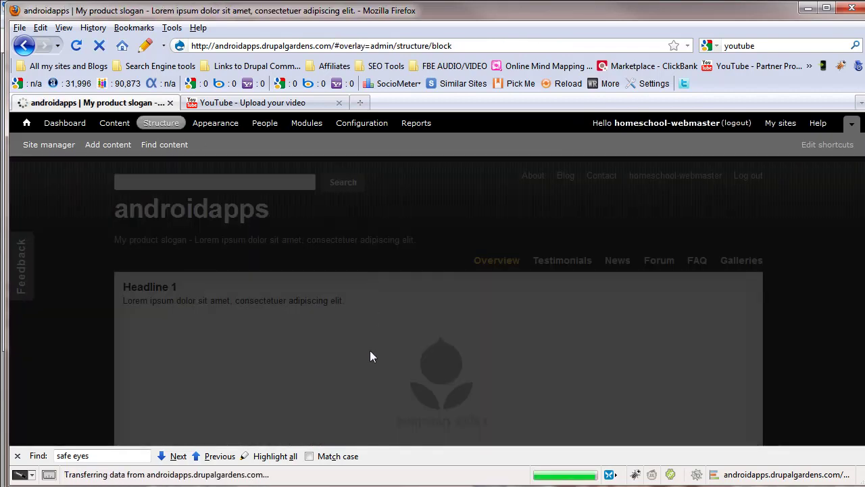
# Review the block list and view the regions available for the Search form block without changing its assignment
pyautogui.scroll(-2, 318, 355)
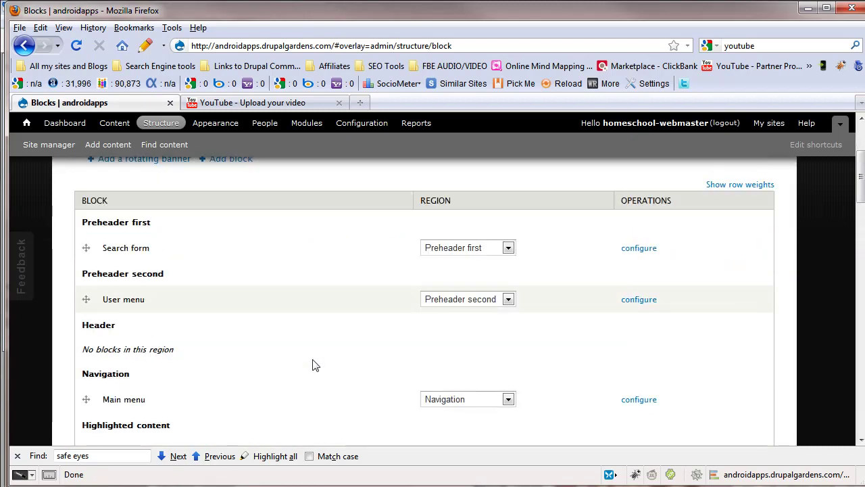
pyautogui.scroll(2, 313, 364)
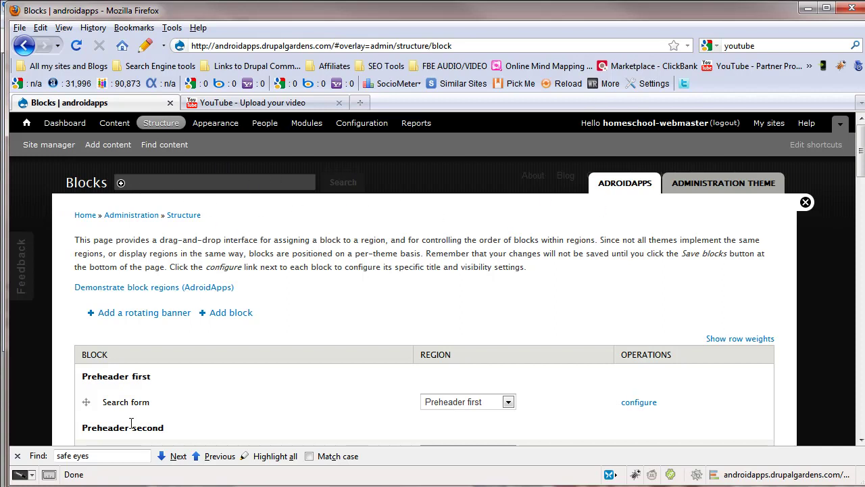
pyautogui.scroll(-5, 242, 380)
pyautogui.scroll(3, 243, 380)
pyautogui.scroll(-3, 246, 378)
pyautogui.scroll(2, 250, 376)
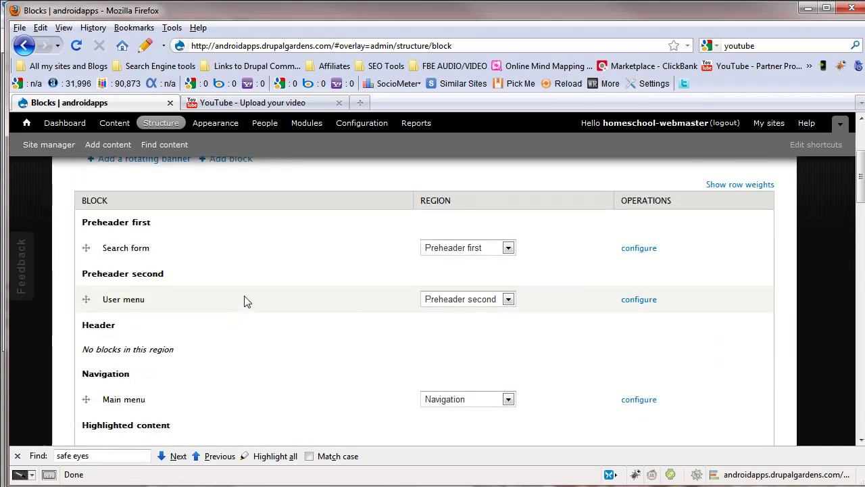
pyautogui.scroll(1, 257, 325)
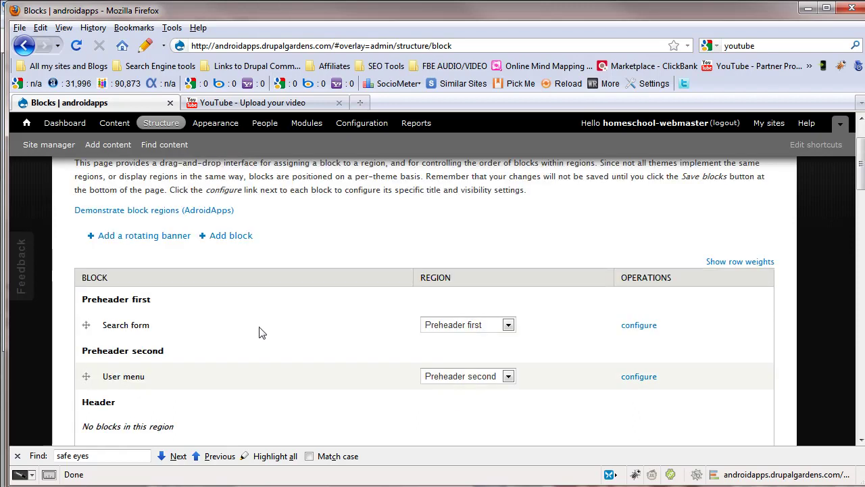
pyautogui.scroll(-1, 345, 358)
pyautogui.scroll(1, 298, 348)
pyautogui.click(477, 327)
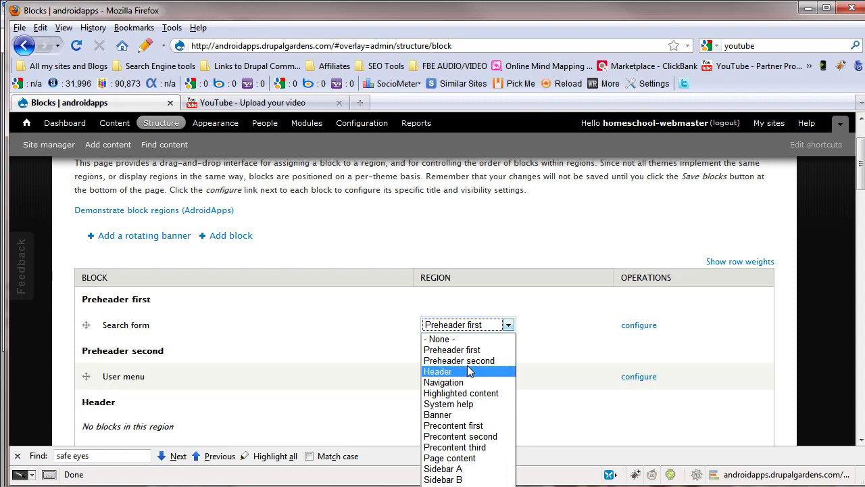
pyautogui.click(563, 344)
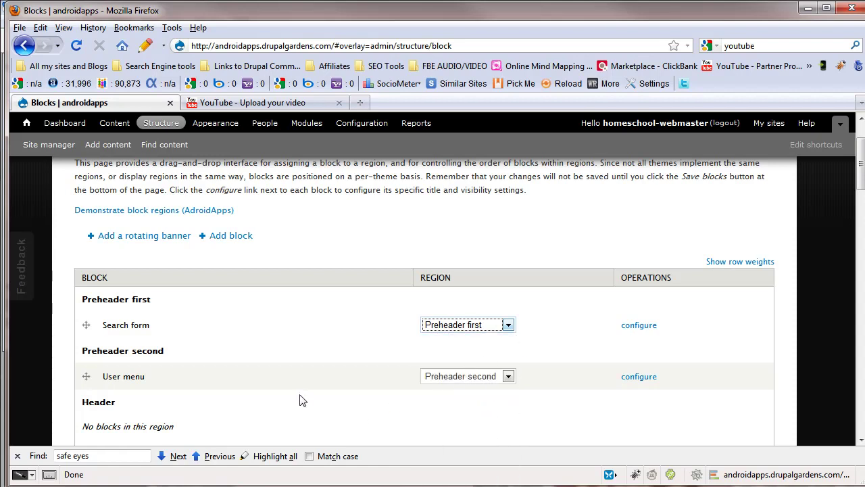
# Assign the disabled Who's new block to the Sidebar A region and save the block settings
pyautogui.scroll(-6, 302, 400)
pyautogui.scroll(4, 302, 399)
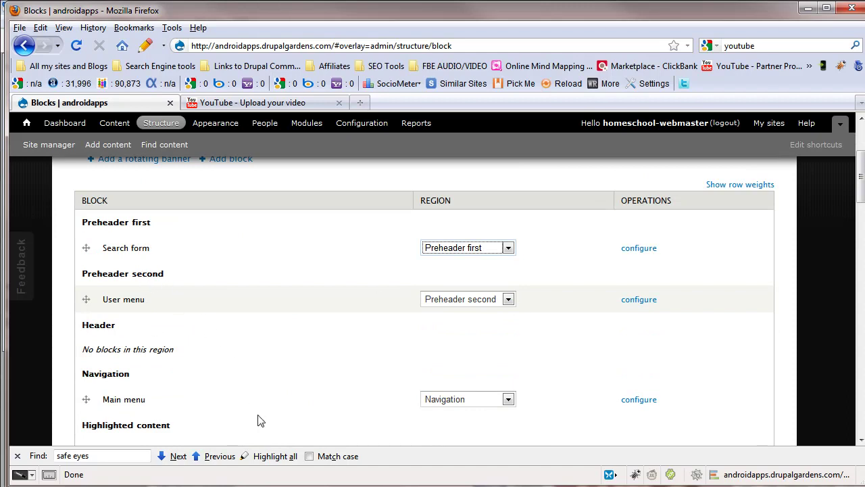
pyautogui.scroll(-6, 257, 420)
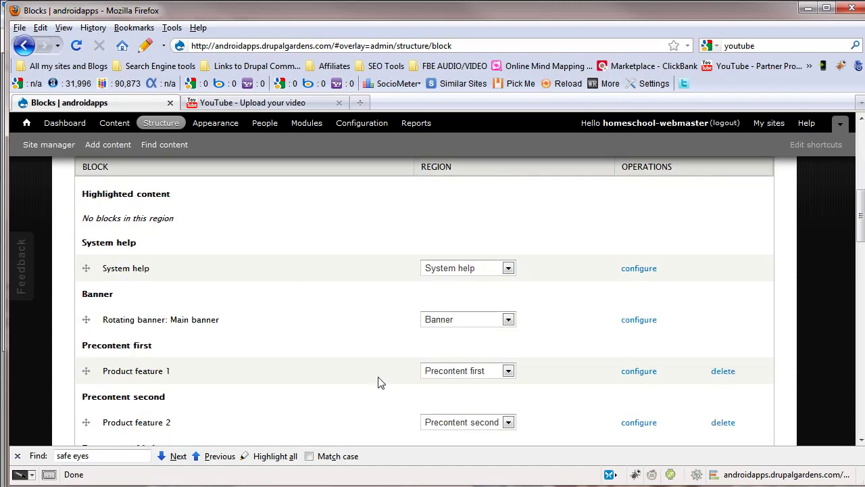
pyautogui.scroll(-10, 377, 383)
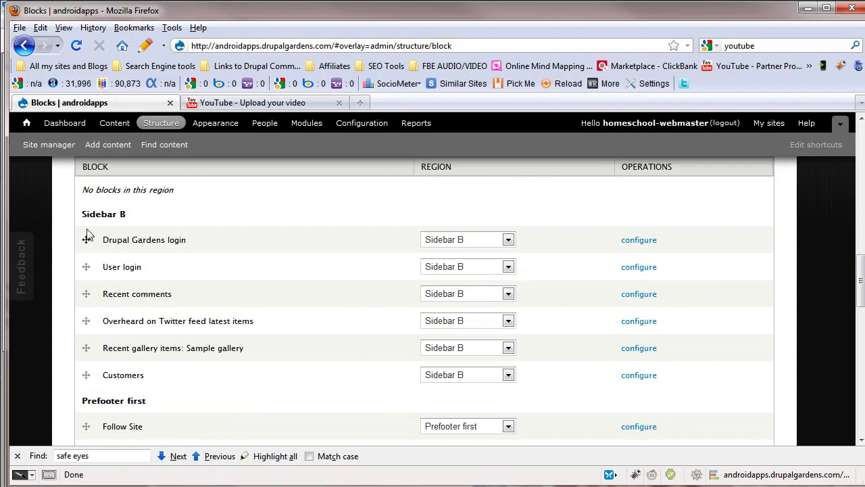
pyautogui.scroll(-14, 245, 324)
pyautogui.scroll(4, 247, 338)
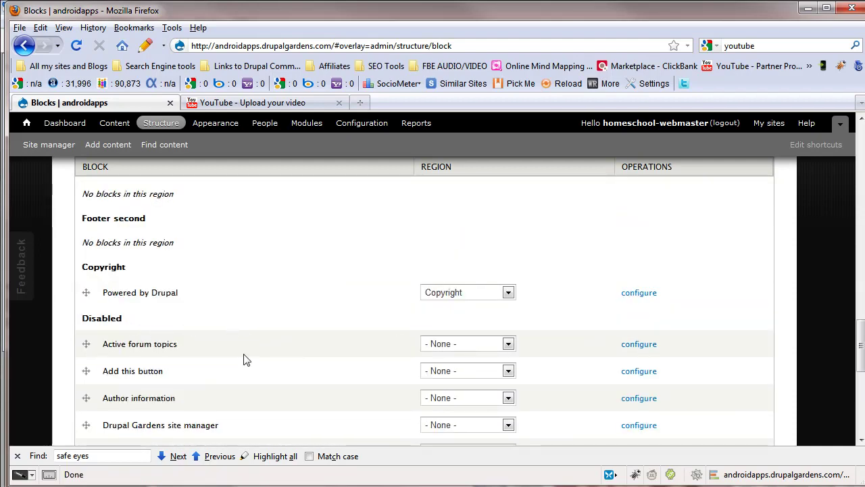
pyautogui.scroll(-2, 245, 368)
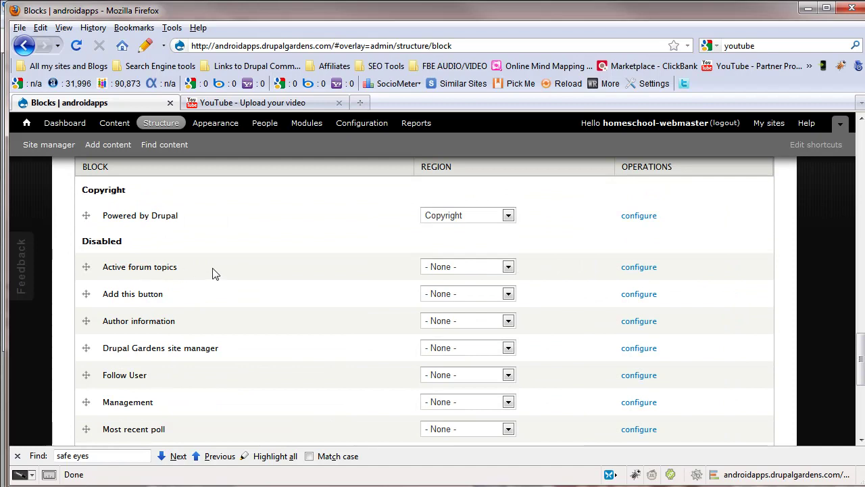
pyautogui.scroll(-2, 180, 370)
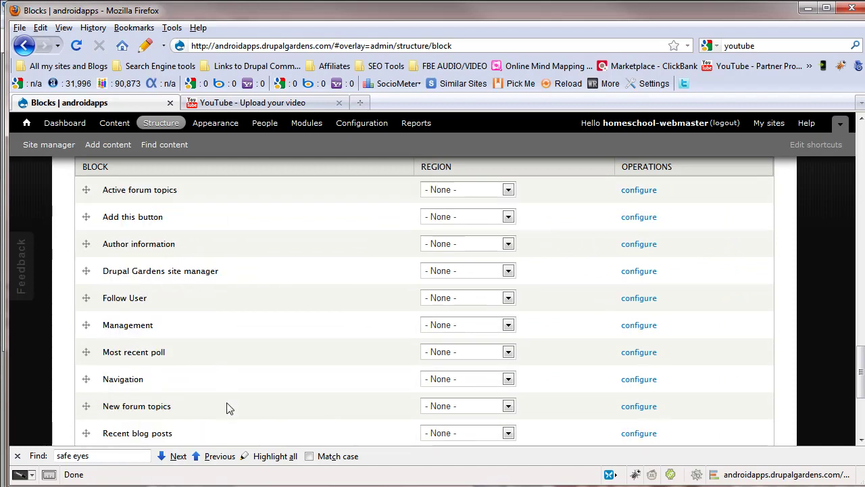
pyautogui.scroll(-2, 173, 388)
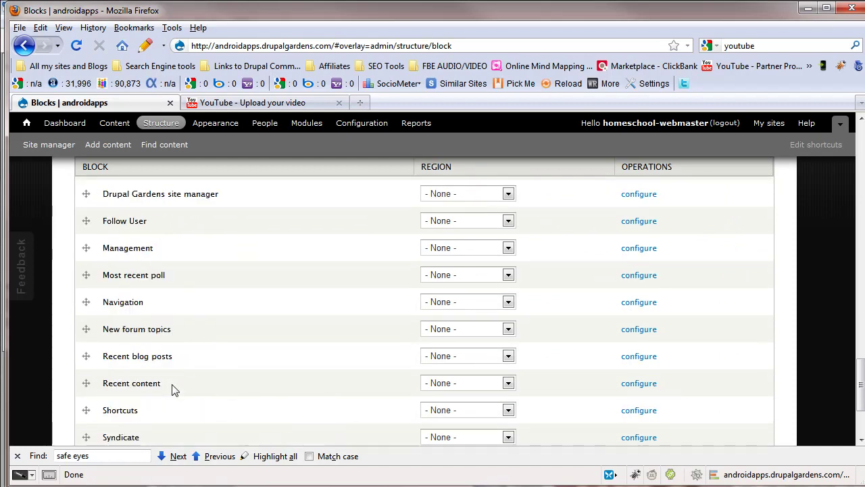
pyautogui.scroll(-4, 173, 388)
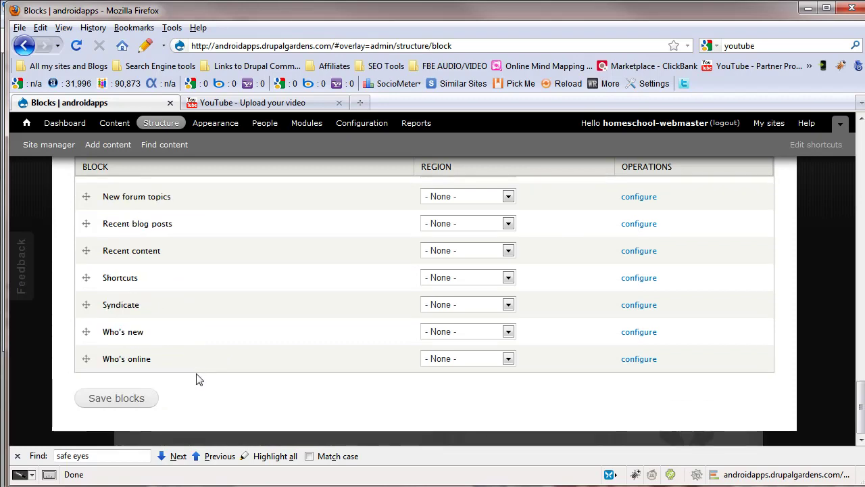
pyautogui.click(471, 332)
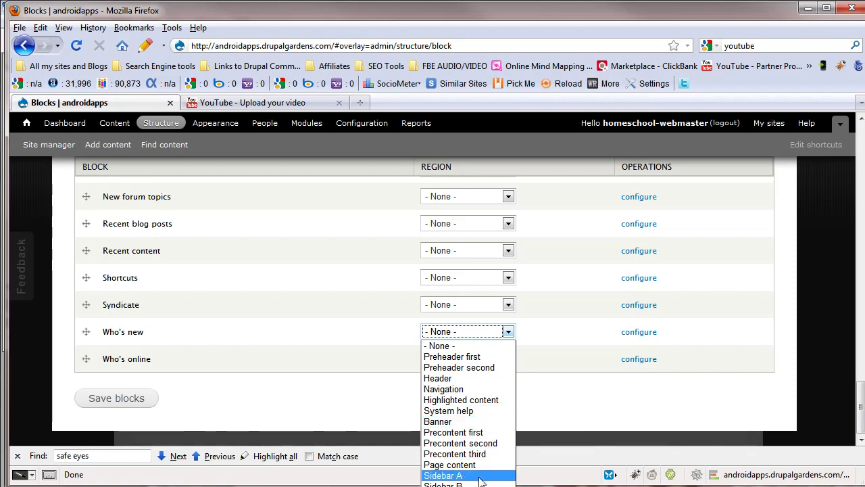
pyautogui.press('Escape')
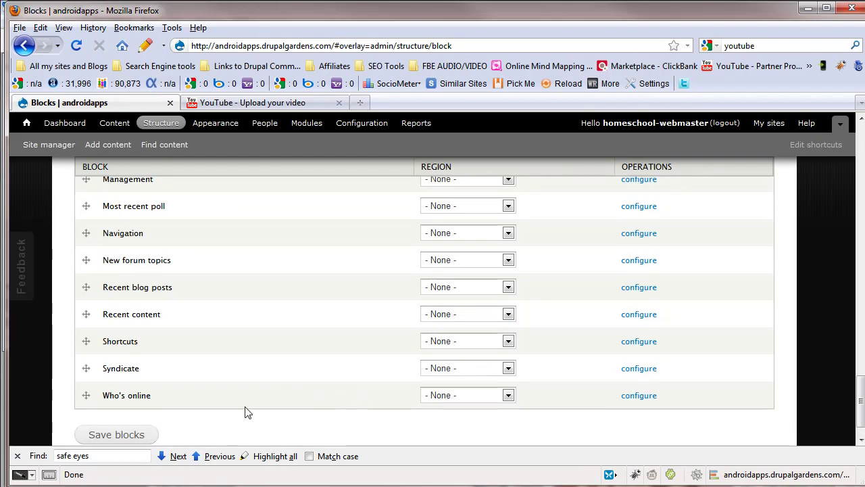
pyautogui.click(130, 438)
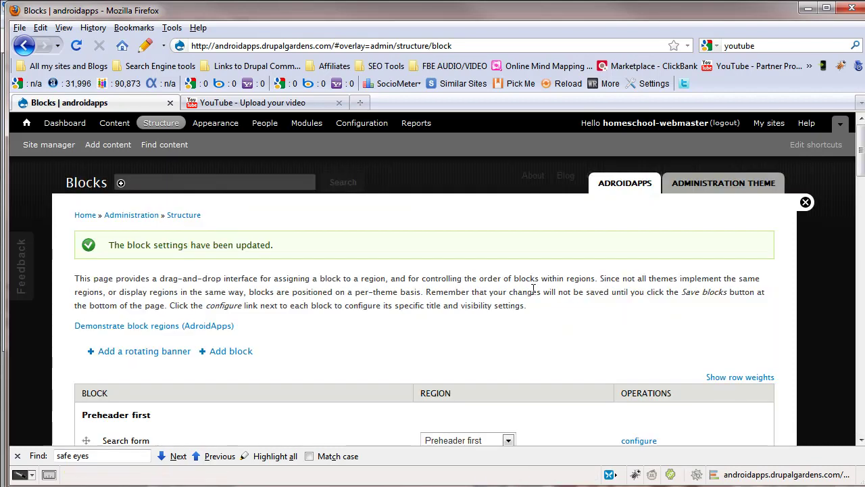
# Close the block administration overlay and check the home page for the Who's new block
pyautogui.click(805, 204)
pyautogui.scroll(-5, 568, 332)
pyautogui.scroll(5, 568, 332)
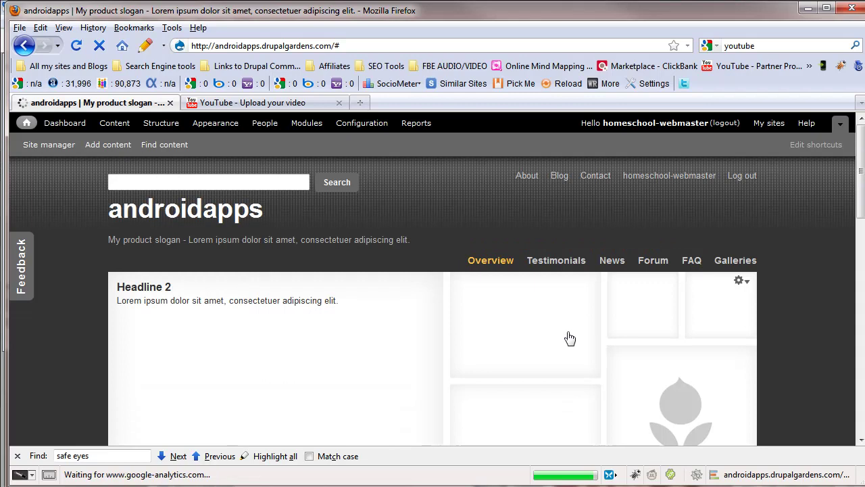
pyautogui.scroll(-7, 561, 336)
pyautogui.scroll(5, 554, 336)
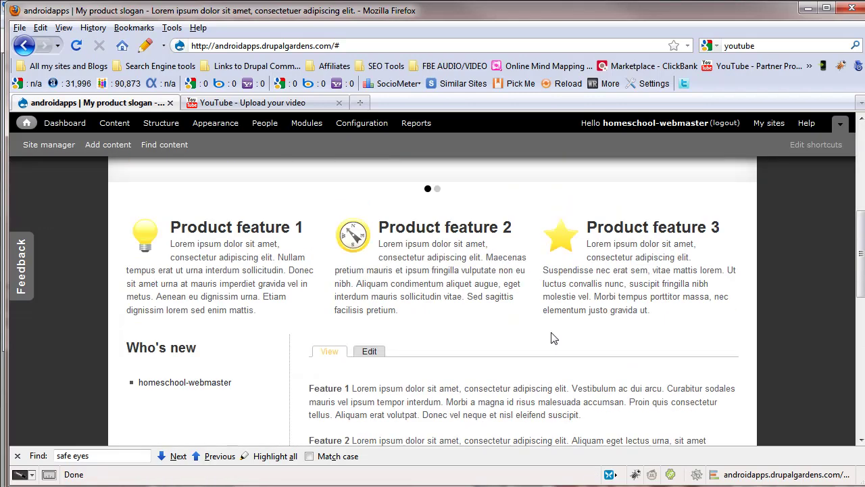
pyautogui.scroll(-3, 551, 338)
pyautogui.scroll(5, 552, 334)
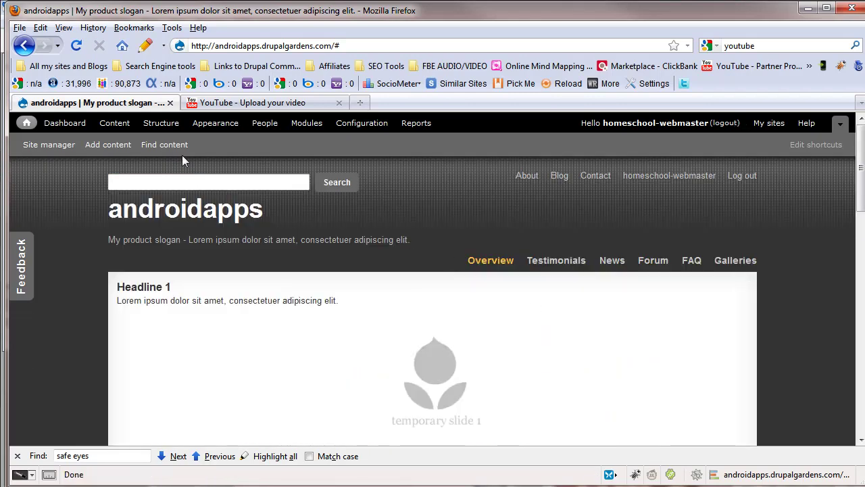
# Open the FAQ item "How would I create my own question and answer?" from the content list and check its sidebar for the Who's new block
pyautogui.click(123, 128)
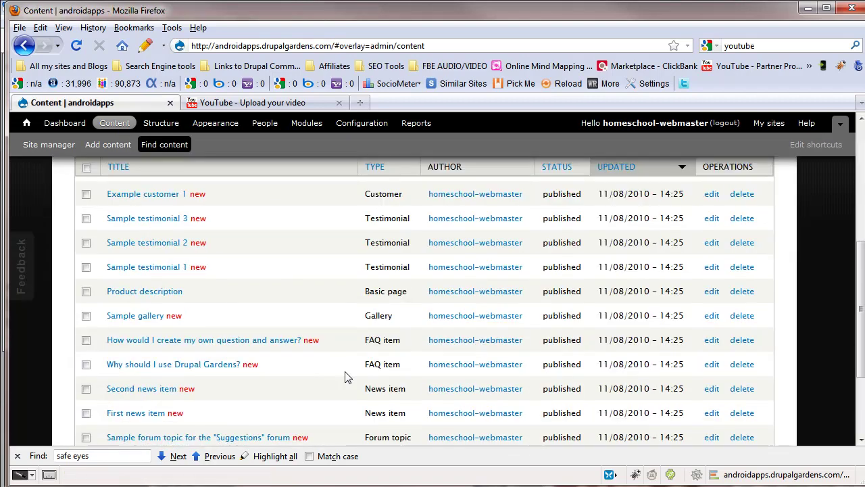
pyautogui.scroll(-5, 378, 374)
pyautogui.click(158, 346)
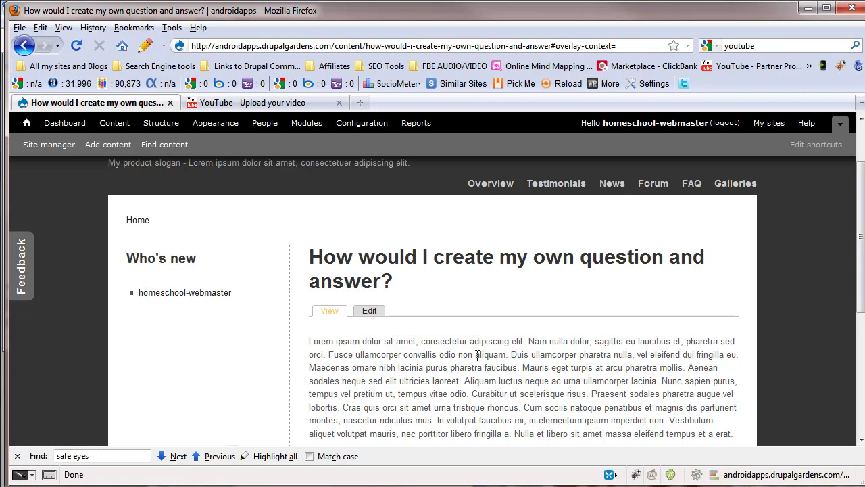
pyautogui.scroll(-2, 461, 353)
pyautogui.scroll(2, 237, 302)
pyautogui.moveTo(268, 258)
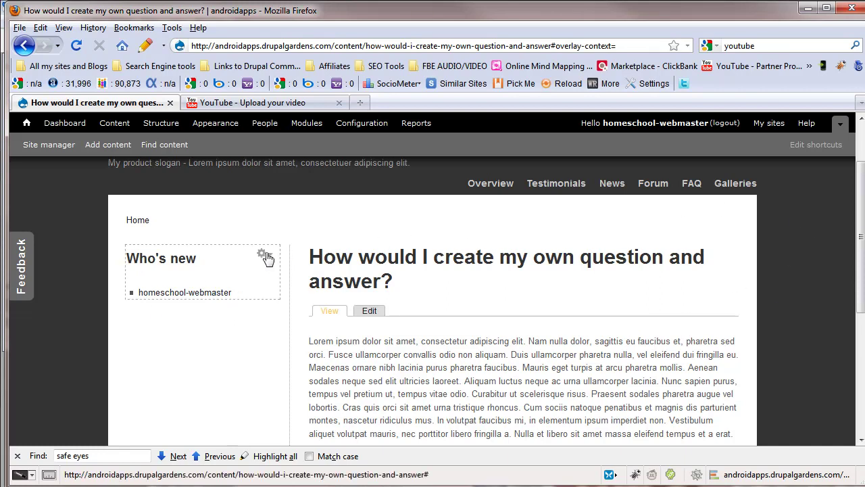
# Open the Who's new block's configuration from the FAQ page and try setting its AdroidApps region to Sidebar B
pyautogui.click(264, 255)
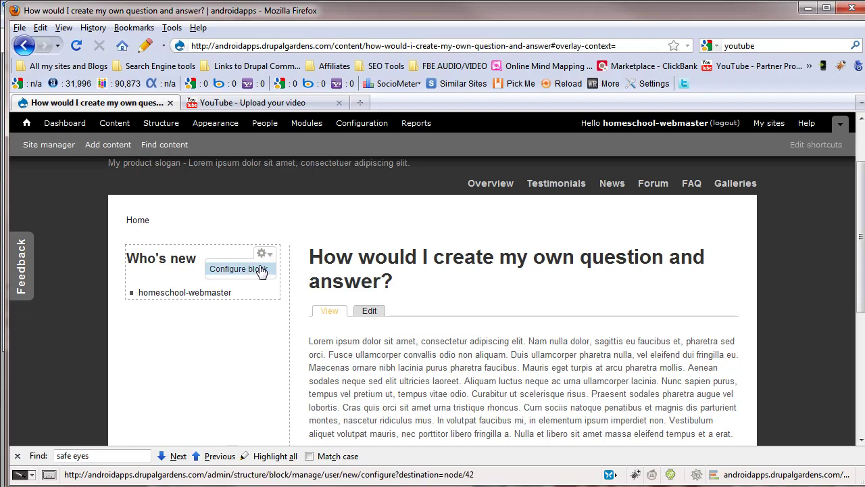
pyautogui.click(251, 271)
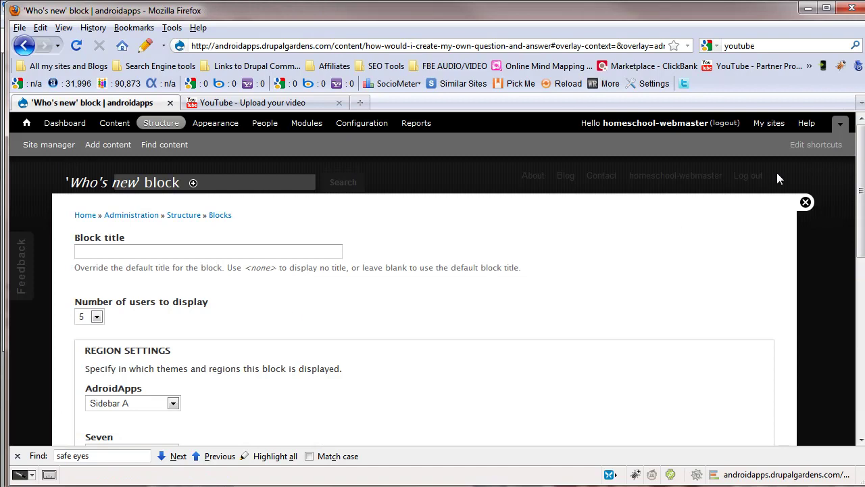
pyautogui.scroll(-4, 293, 362)
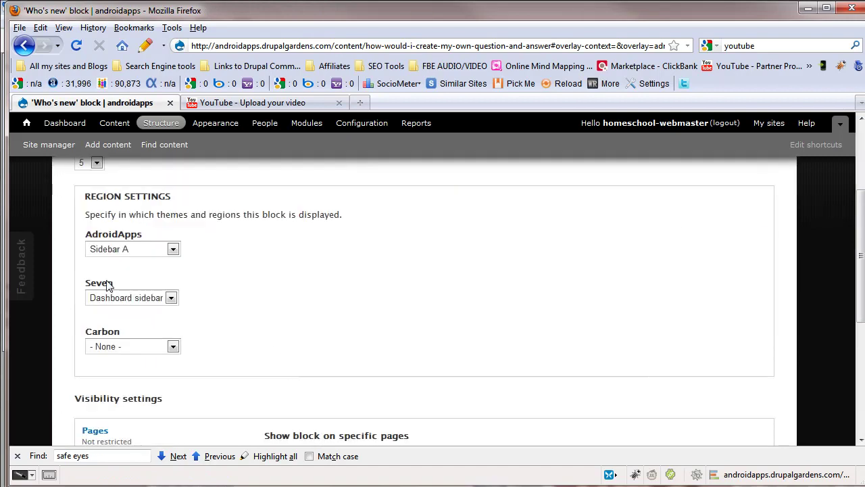
pyautogui.scroll(2, 160, 269)
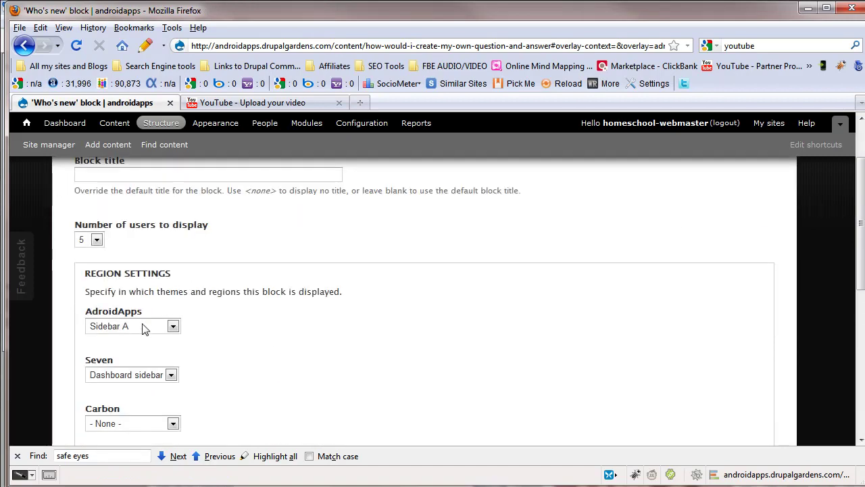
pyautogui.click(143, 326)
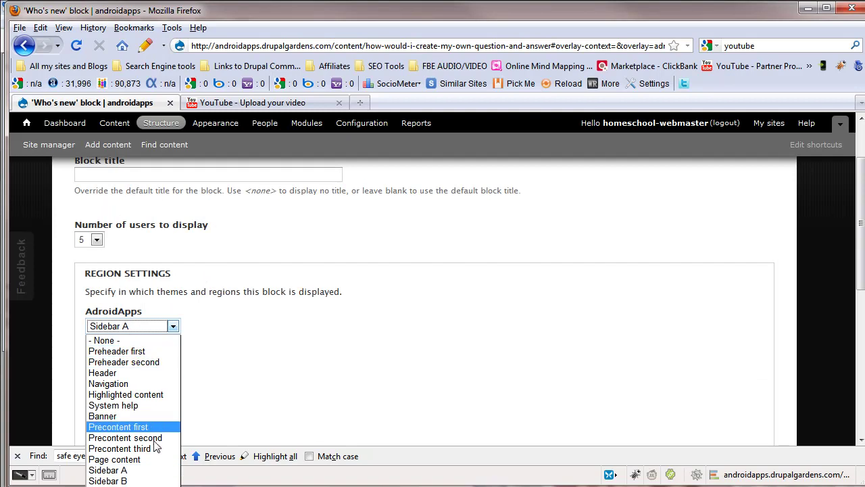
pyautogui.click(155, 480)
pyautogui.scroll(-2, 247, 377)
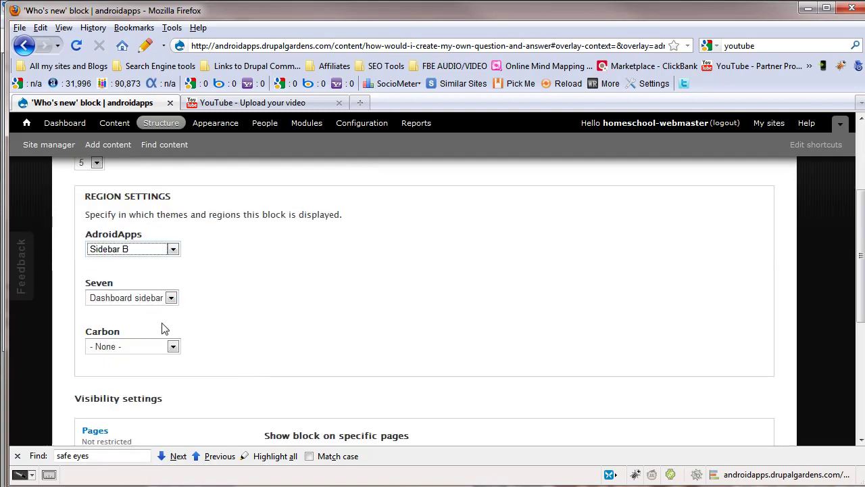
pyautogui.scroll(4, 181, 302)
pyautogui.scroll(-2, 221, 365)
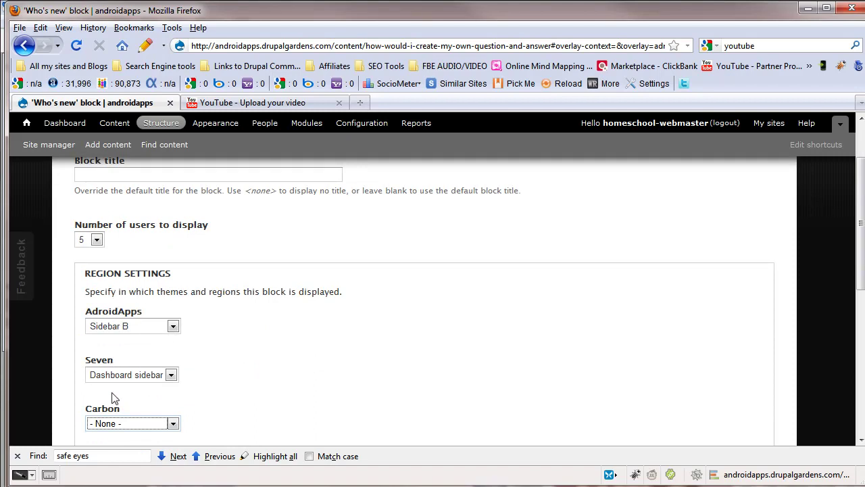
# Review the block's region options for the Seven theme and its visibility settings, and close the configuration without saving
pyautogui.scroll(-2, 145, 395)
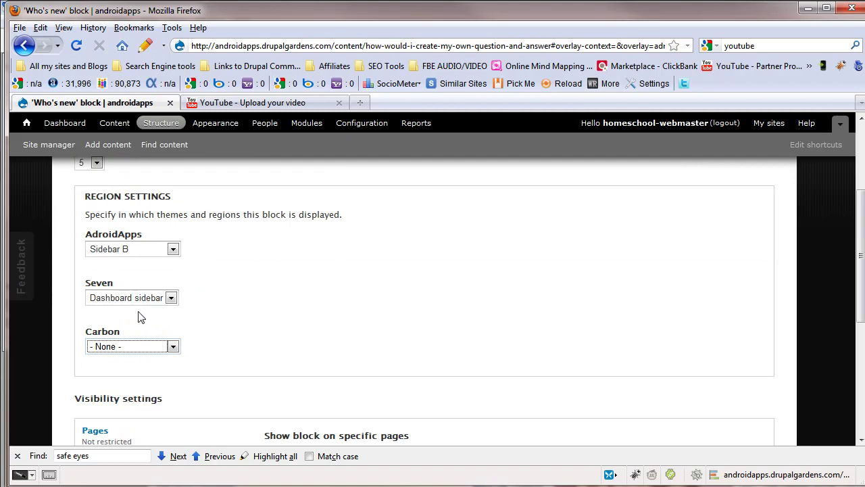
pyautogui.scroll(2, 173, 323)
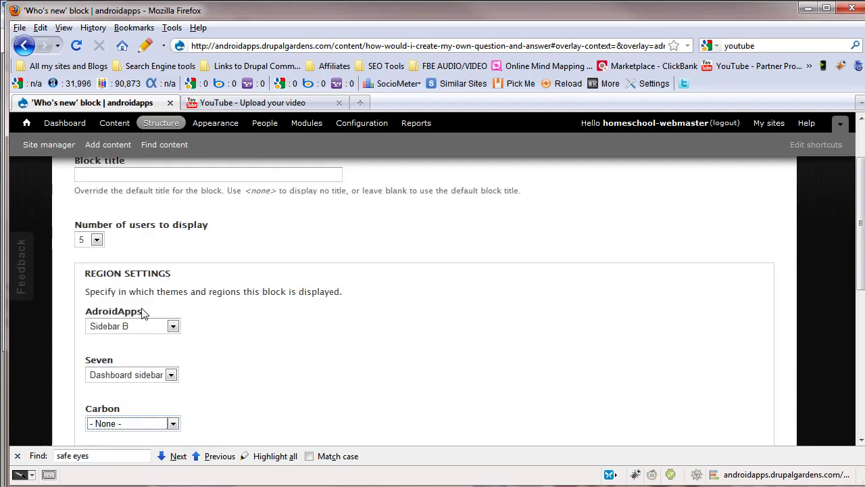
pyautogui.click(145, 375)
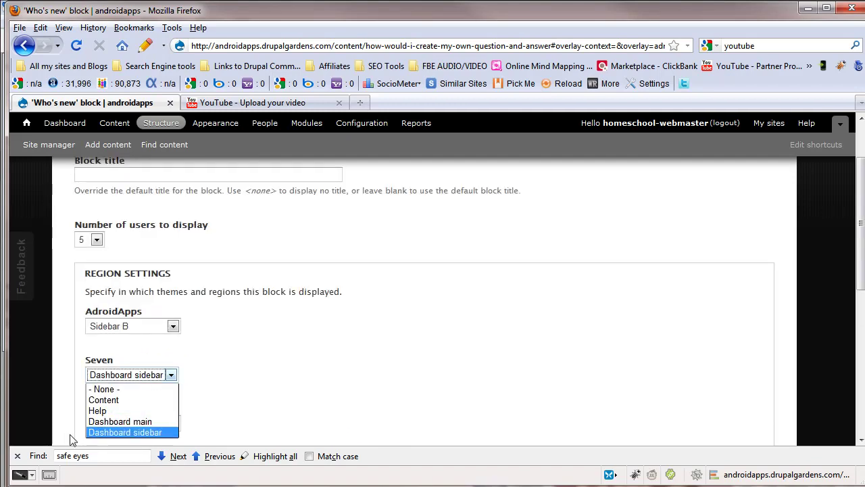
pyautogui.click(218, 386)
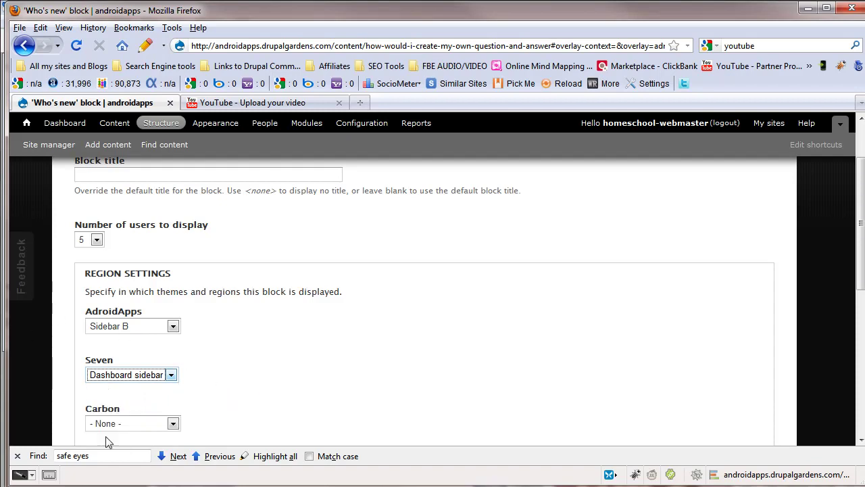
pyautogui.scroll(-4, 100, 415)
pyautogui.scroll(2, 110, 282)
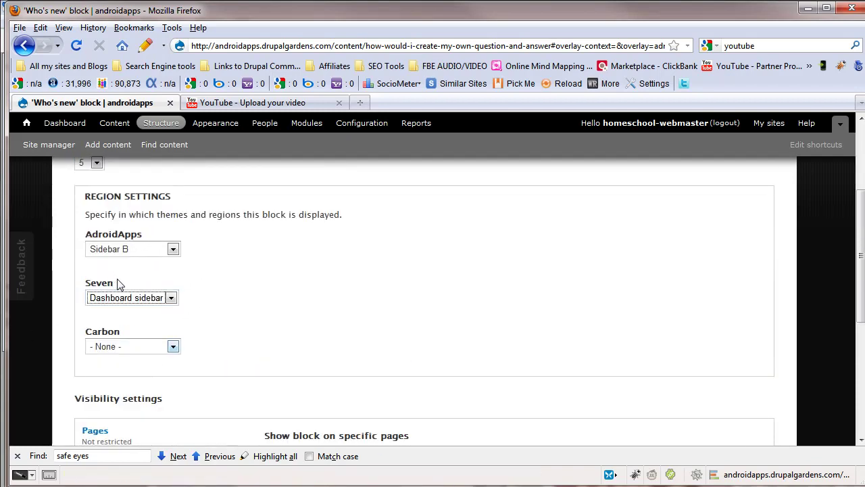
pyautogui.scroll(-4, 212, 311)
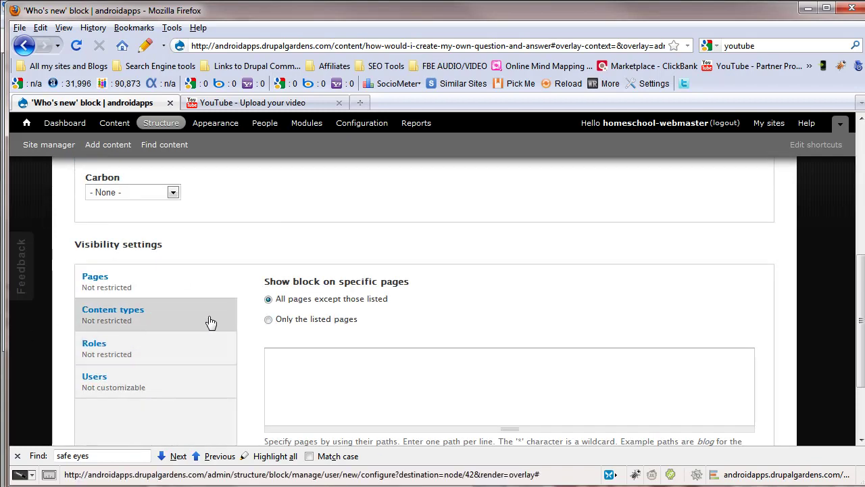
pyautogui.scroll(8, 325, 281)
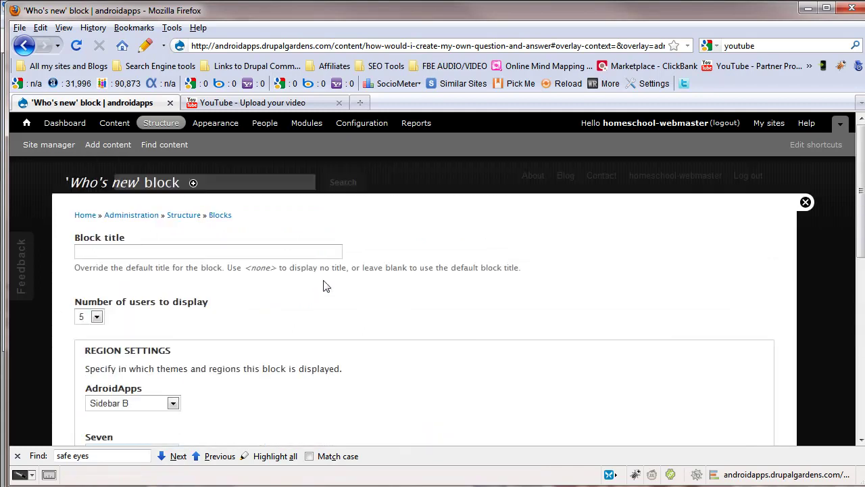
pyautogui.click(804, 202)
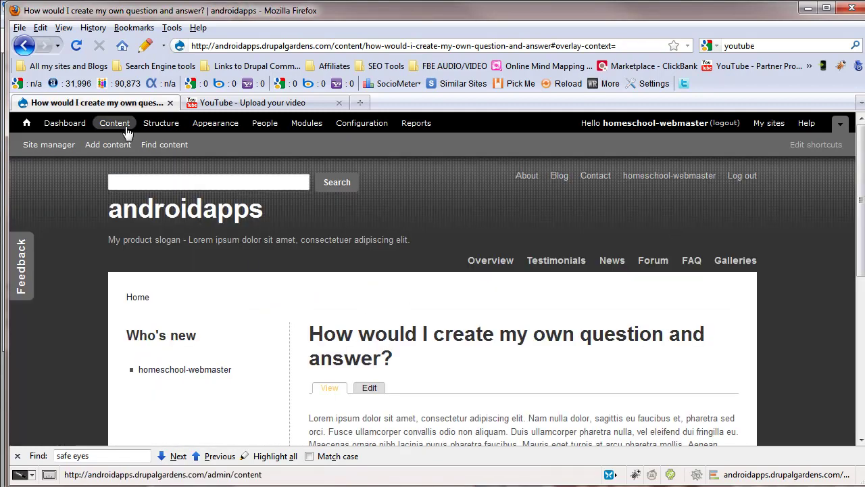
# Open the Blocks administration page and locate the Who's new block in the Sidebar A region
pyautogui.click(160, 123)
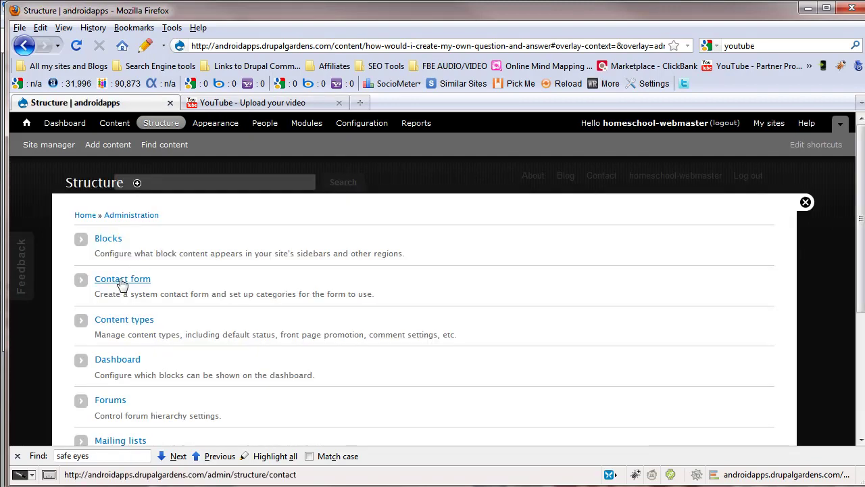
pyautogui.click(113, 240)
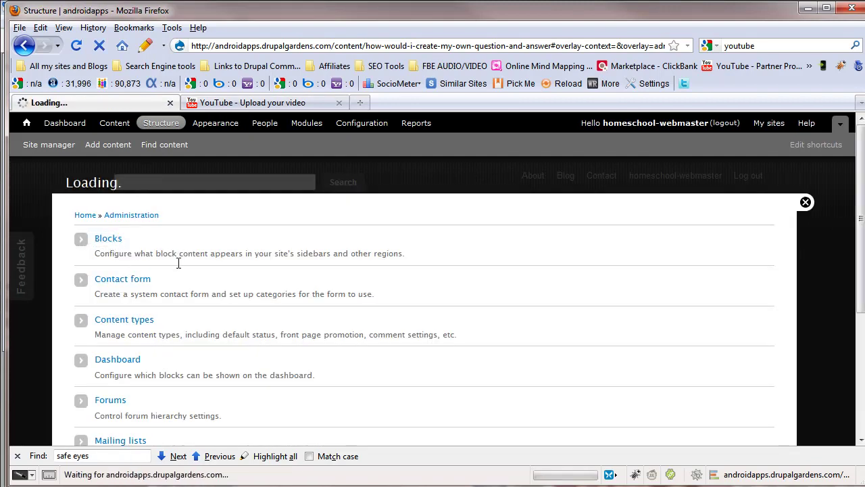
pyautogui.scroll(-5, 256, 333)
pyautogui.scroll(-2, 252, 333)
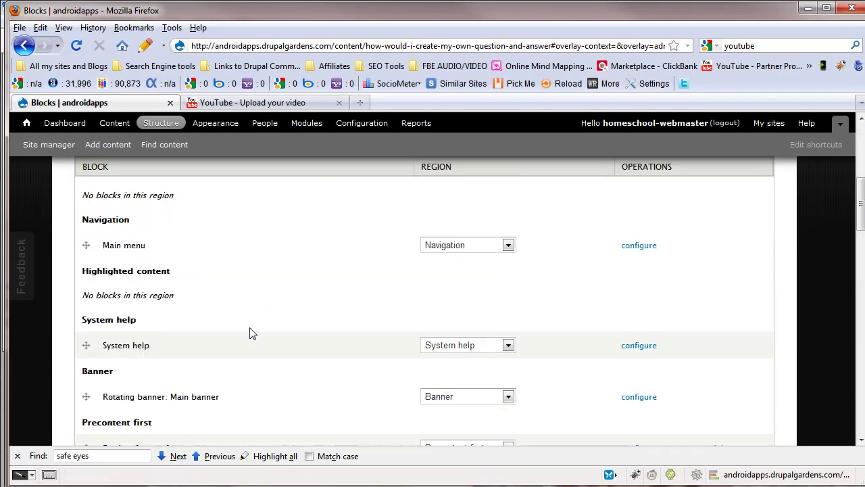
pyautogui.scroll(2, 216, 328)
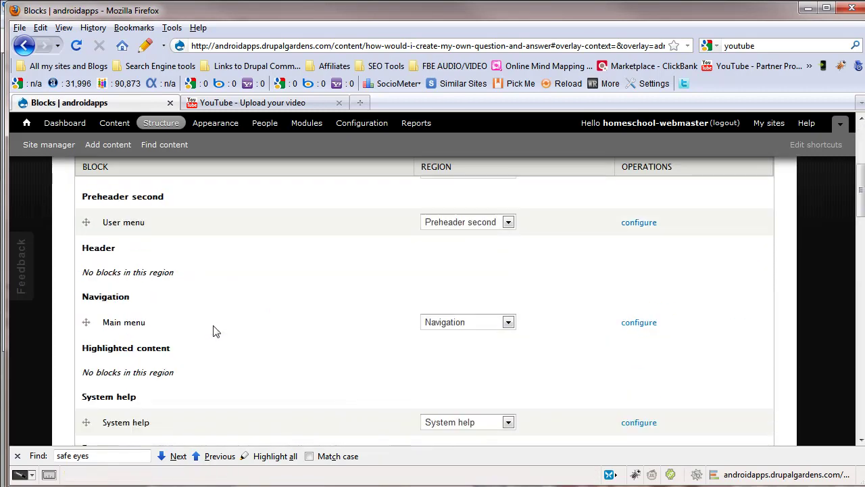
pyautogui.scroll(-4, 215, 330)
pyautogui.scroll(-4, 215, 331)
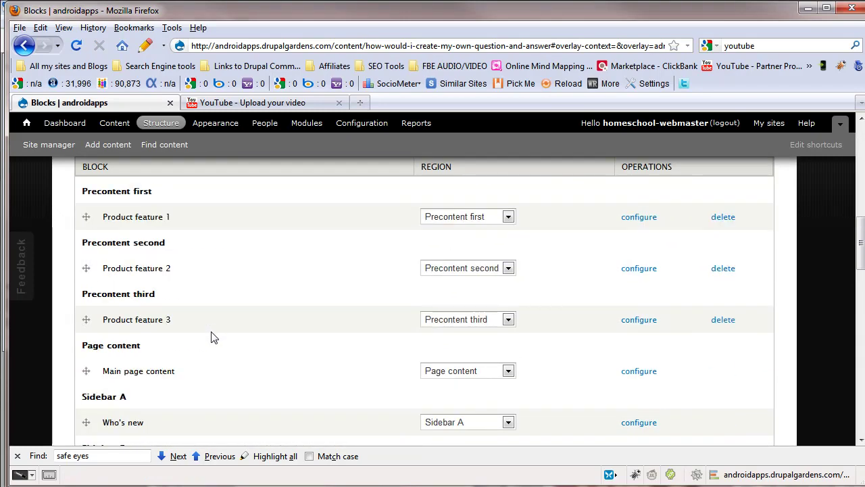
pyautogui.scroll(-2, 214, 337)
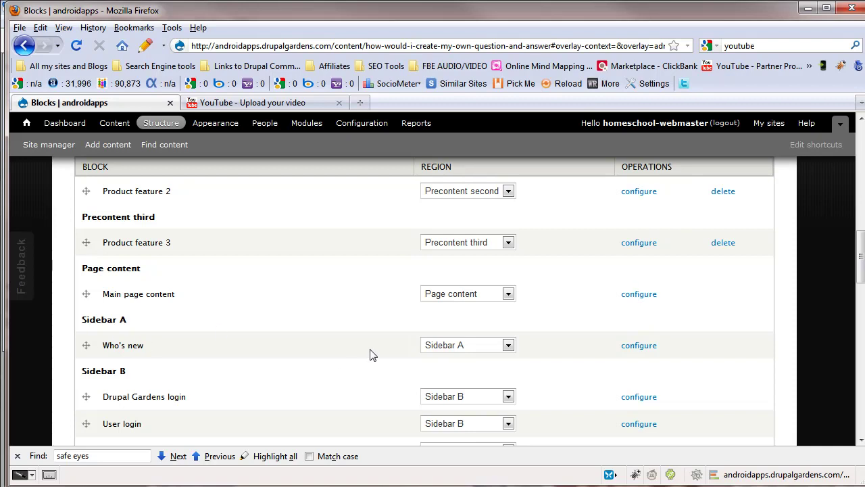
# Reassign the Who's new block to the Sidebar B region and save the blocks
pyautogui.click(464, 346)
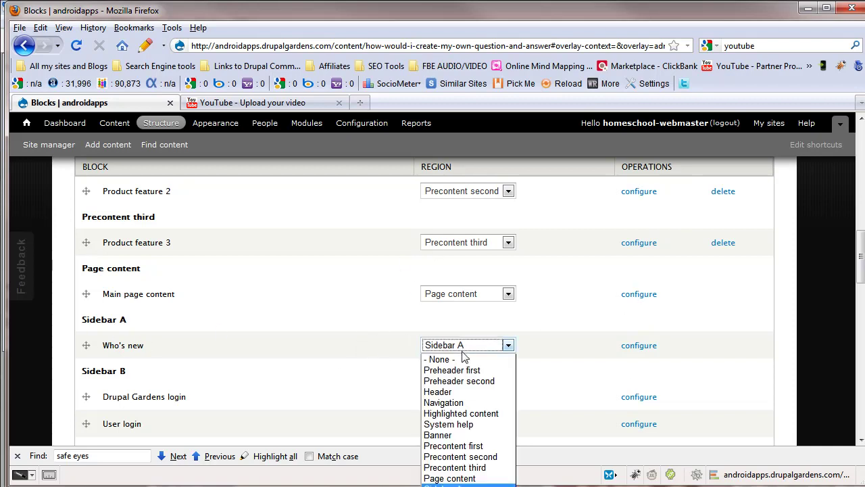
pyautogui.click(466, 485)
pyautogui.scroll(-8, 378, 419)
pyautogui.scroll(-10, 338, 405)
pyautogui.click(118, 397)
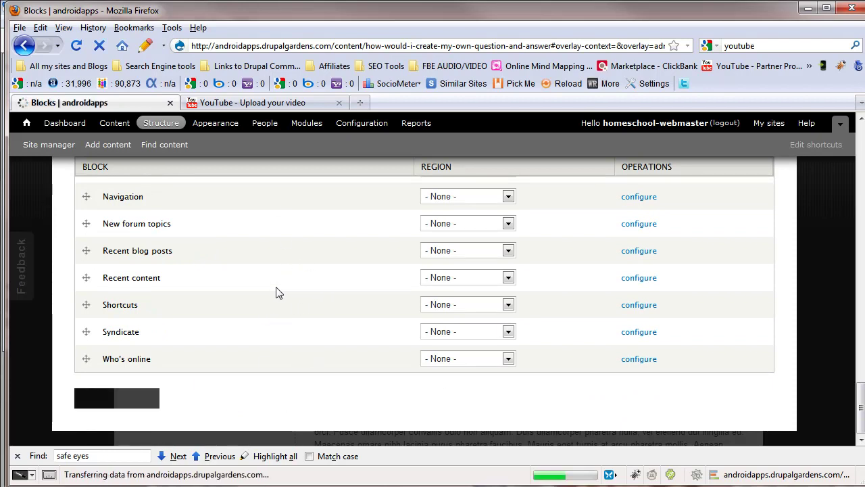
# Review the updated block list from Preheader first through the Sidebar A and Sidebar B regions
pyautogui.scroll(-2, 290, 372)
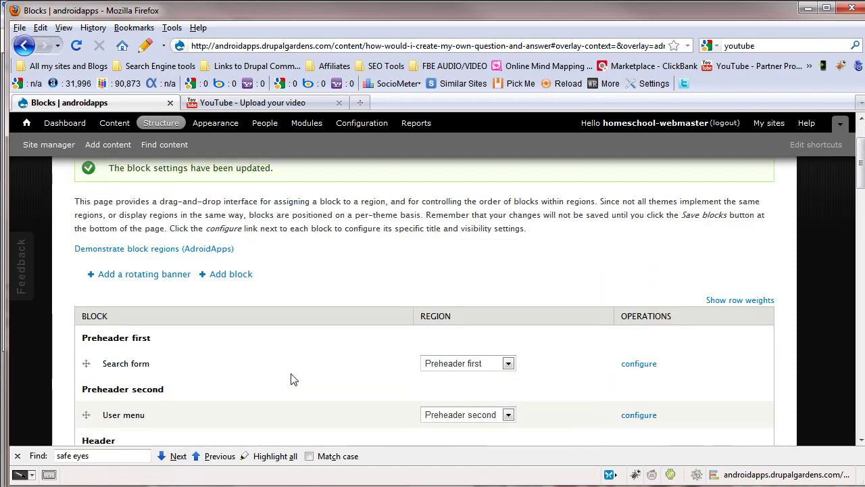
pyautogui.scroll(-3, 274, 378)
pyautogui.scroll(2, 273, 379)
pyautogui.scroll(2, 274, 379)
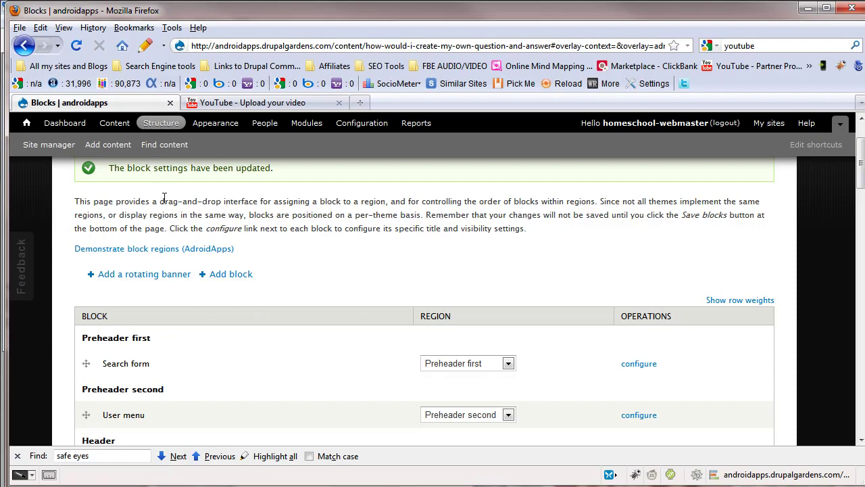
pyautogui.scroll(-4, 161, 370)
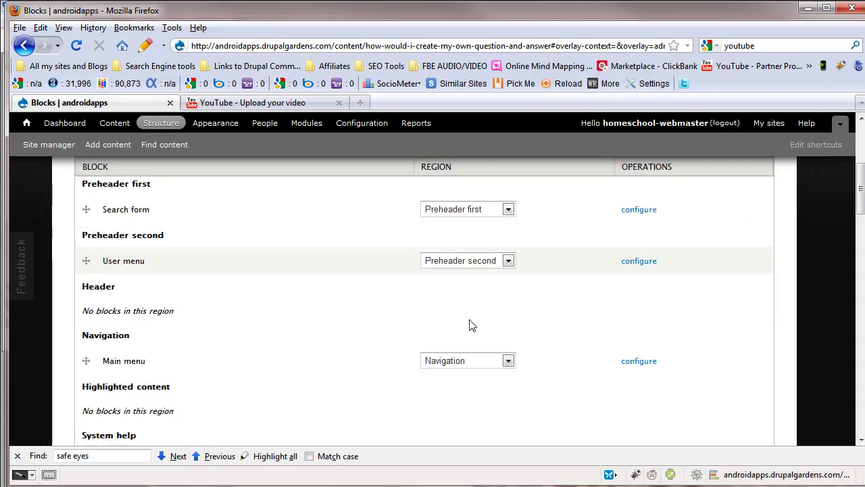
pyautogui.scroll(2, 363, 303)
pyautogui.scroll(-6, 216, 372)
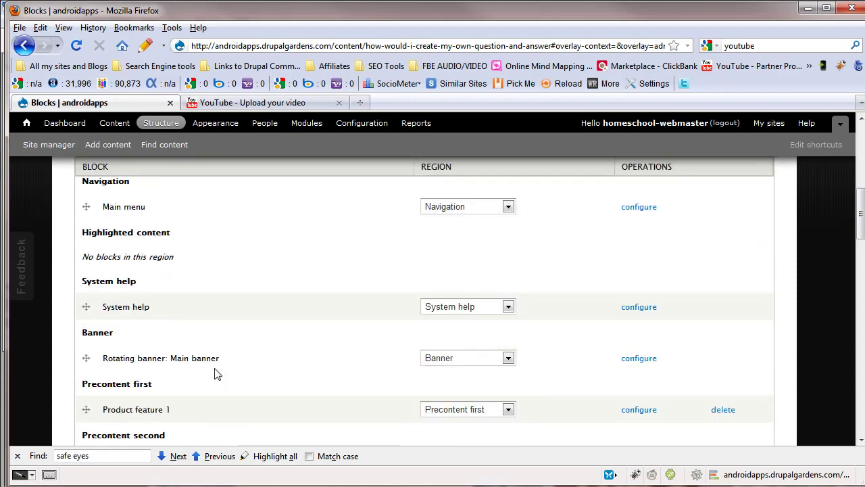
pyautogui.scroll(-6, 187, 377)
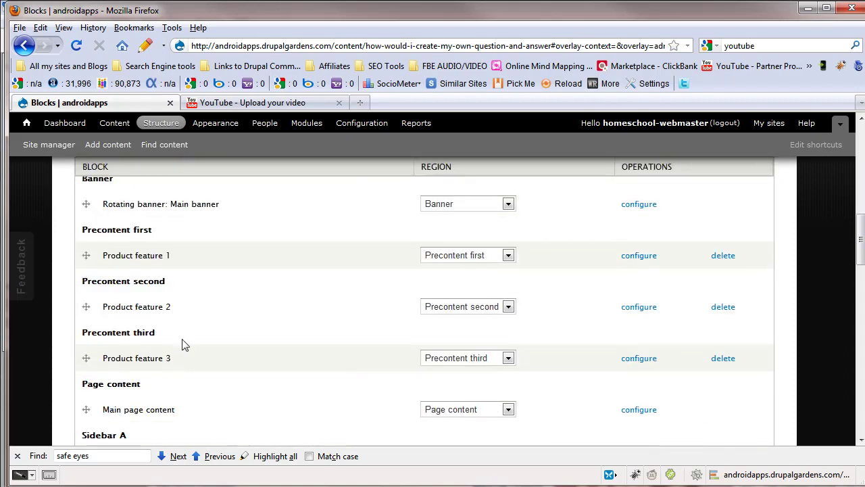
pyautogui.scroll(-4, 175, 356)
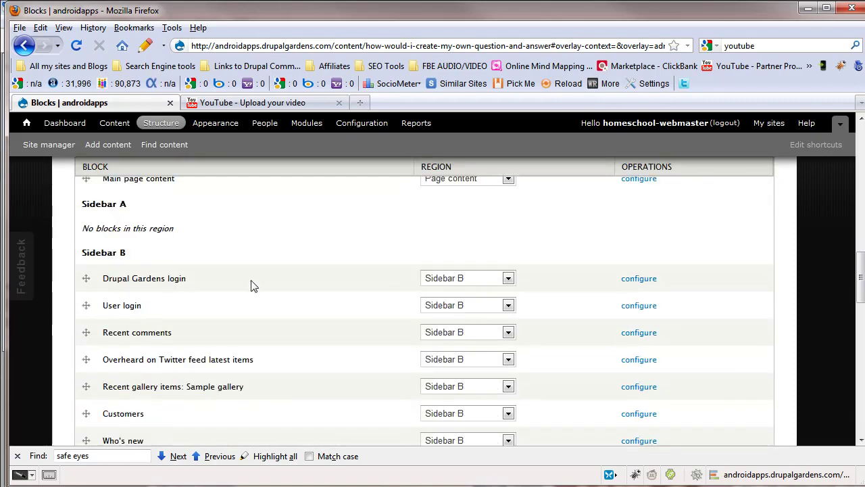
pyautogui.scroll(-2, 255, 346)
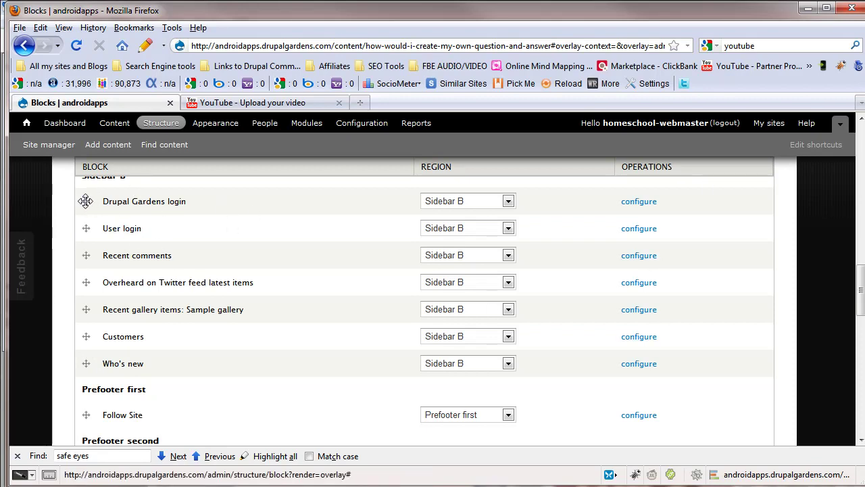
# Try reordering the Who's new block within Sidebar B and examine the User login and Drupal Gardens login blocks
pyautogui.moveTo(83, 363)
pyautogui.mouseDown()
pyautogui.moveTo(83, 288)
pyautogui.moveTo(71, 242)
pyautogui.moveTo(70, 320)
pyautogui.moveTo(80, 363)
pyautogui.mouseUp()
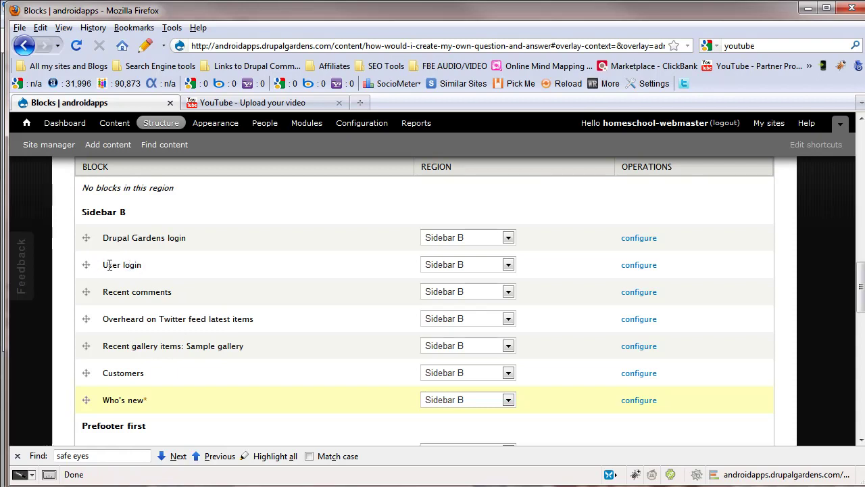
pyautogui.moveTo(104, 264); pyautogui.dragTo(156, 271)
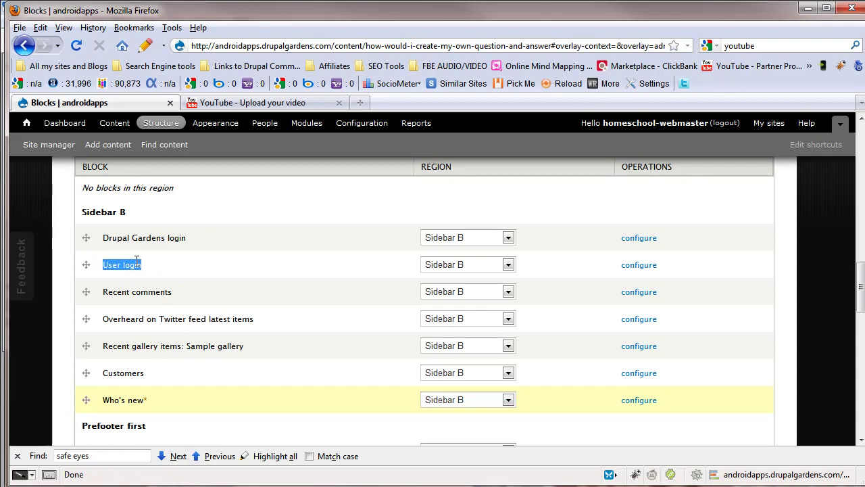
pyautogui.click(117, 237)
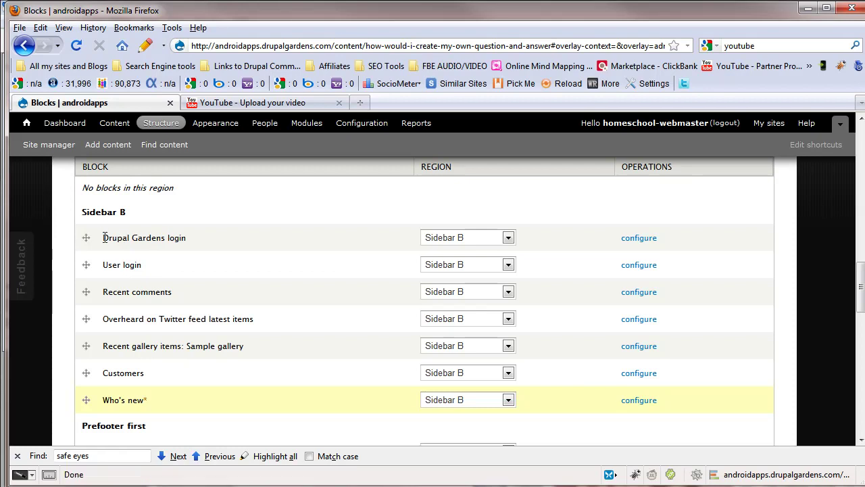
pyautogui.moveTo(103, 238); pyautogui.dragTo(215, 243)
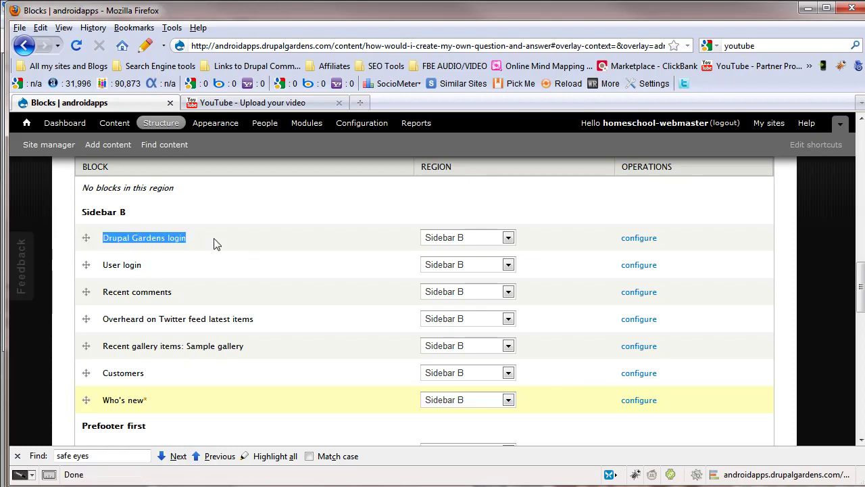
pyautogui.click(101, 291)
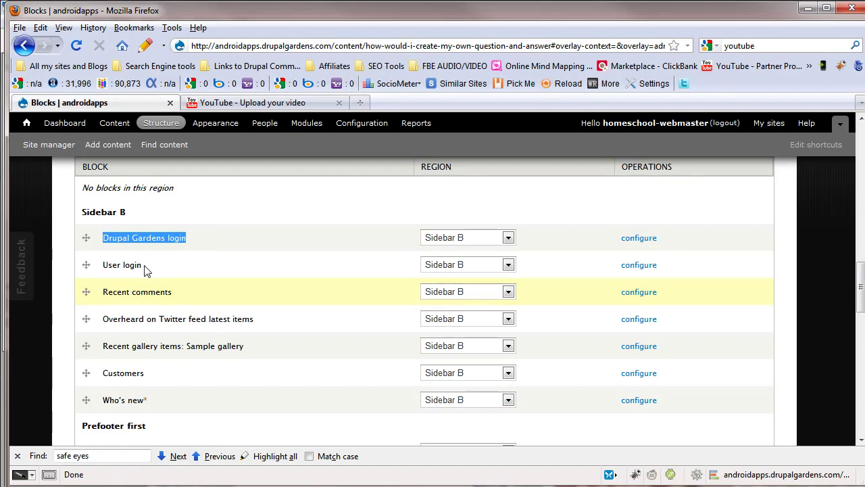
# Configure the Who's new block with the title New Users and 7 users to display
pyautogui.click(174, 266)
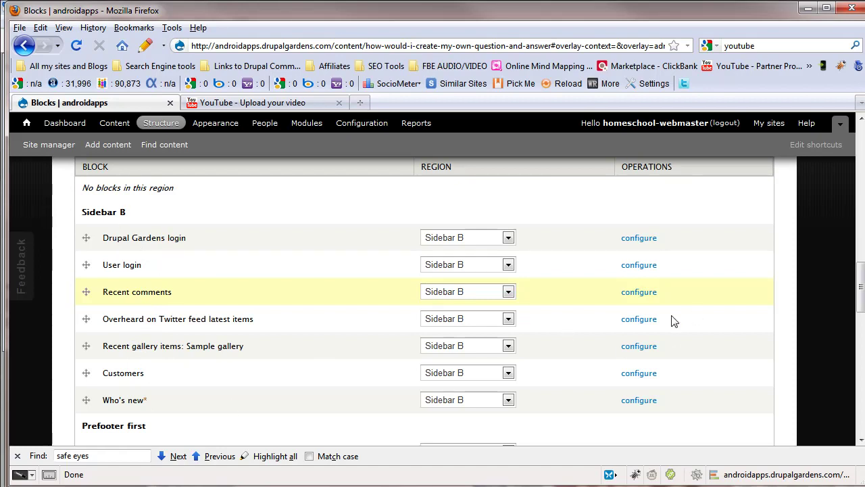
pyautogui.click(625, 400)
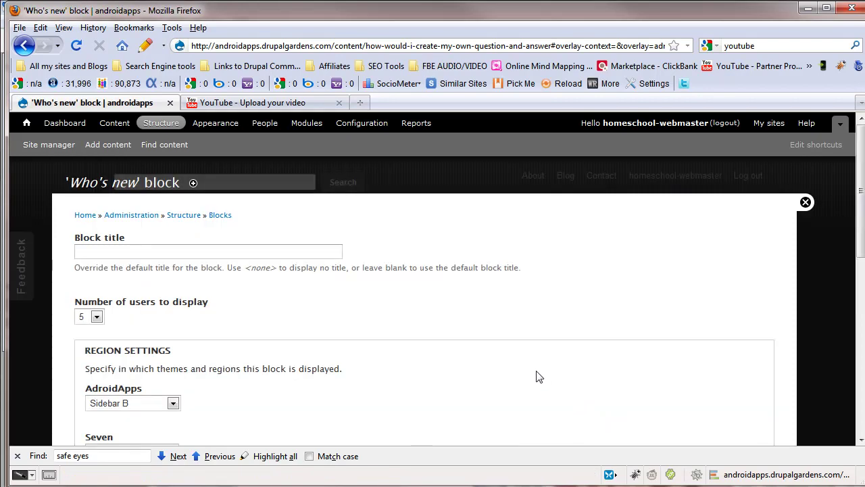
pyautogui.click(135, 257)
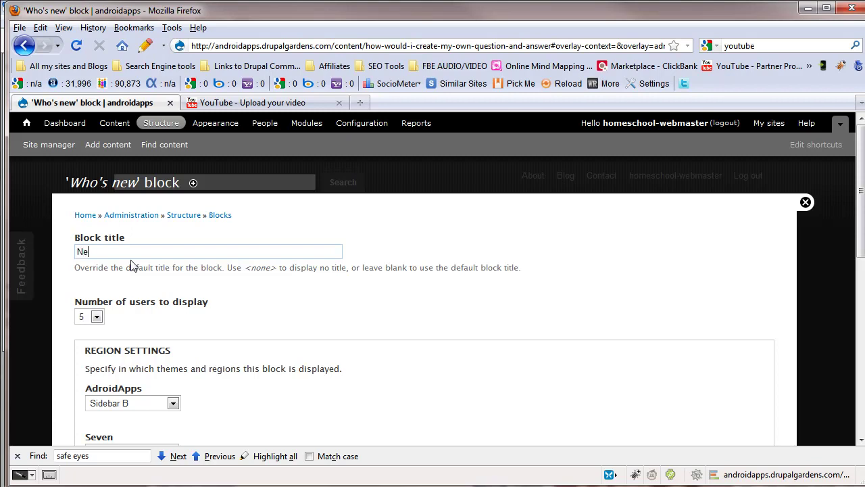
pyautogui.write('User')
pyautogui.scroll(-2, 114, 330)
pyautogui.click(96, 240)
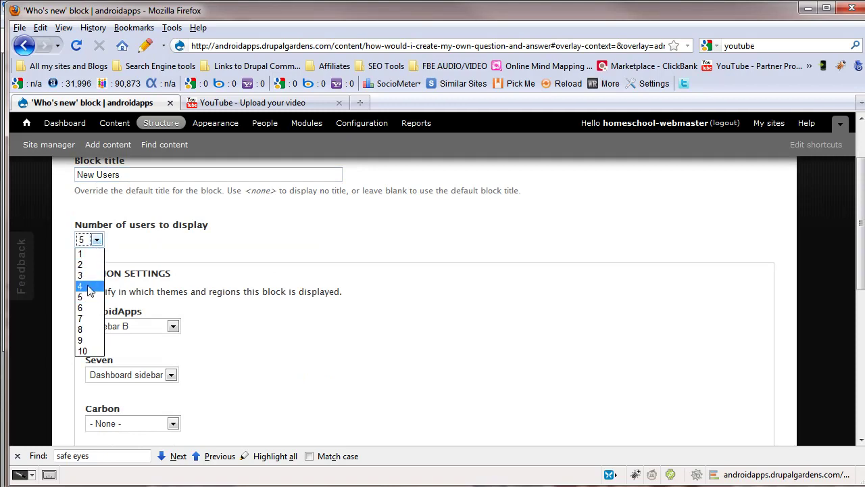
pyautogui.click(93, 320)
# Try restricting the Who's new block to only the listed pages, entering <font> as the page path
pyautogui.scroll(-2, 175, 338)
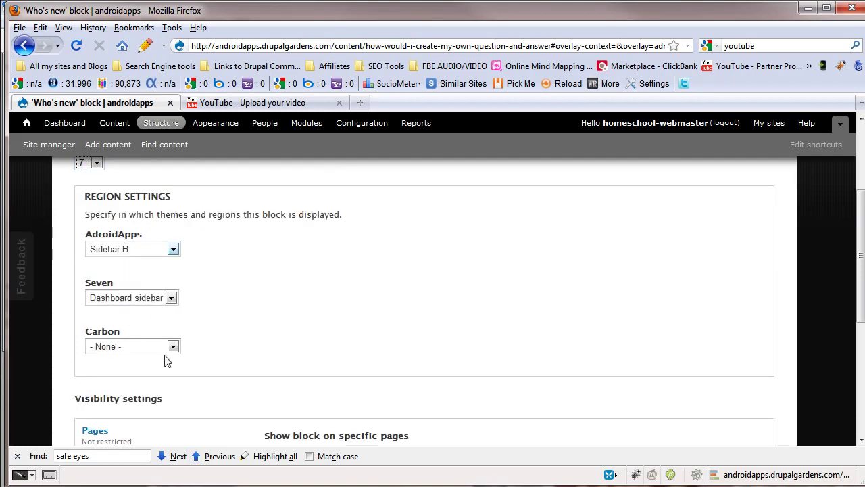
pyautogui.scroll(-4, 86, 348)
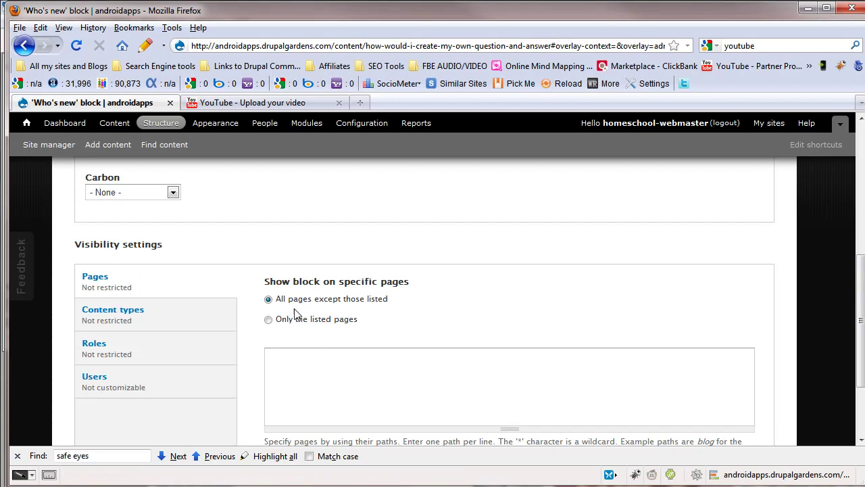
pyautogui.click(296, 366)
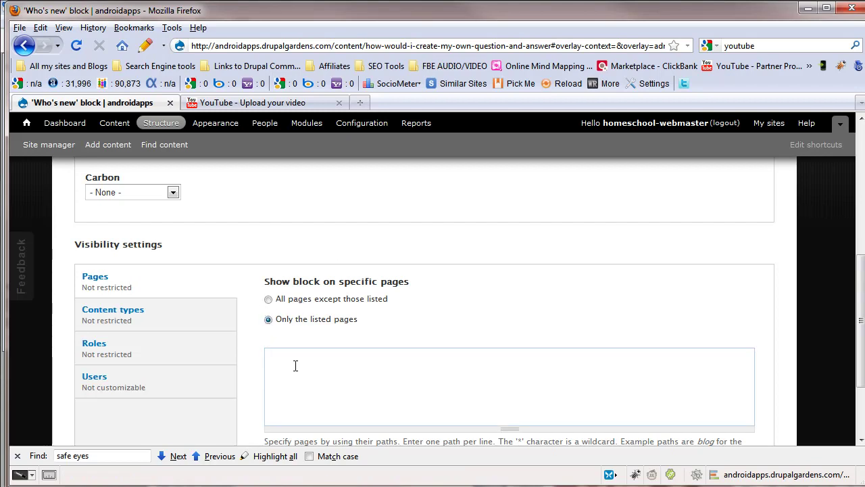
pyautogui.write('<>')
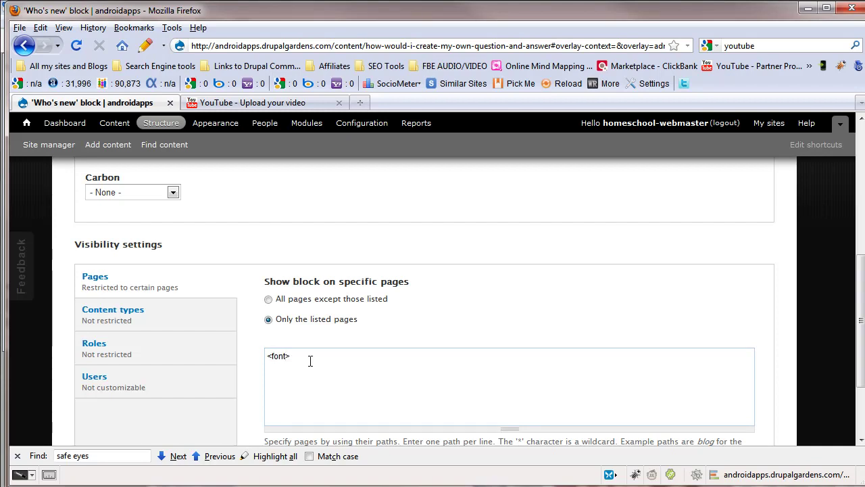
pyautogui.scroll(-2, 330, 365)
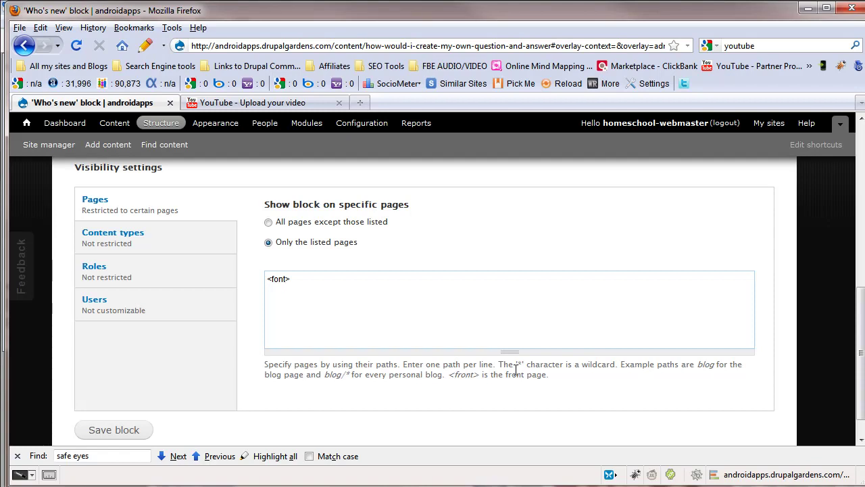
pyautogui.scroll(6, 275, 356)
pyautogui.scroll(-3, 277, 356)
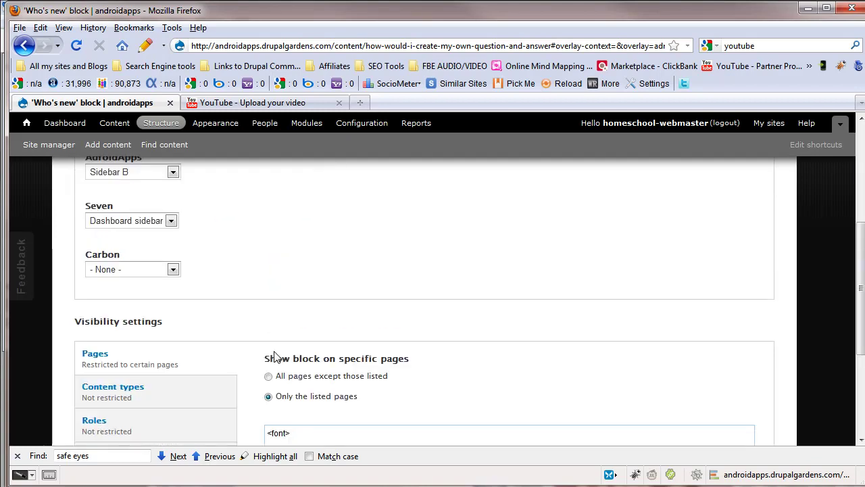
# Open the Content page in a new tab, and check the Who's new block in the block list and on the sample blog post
pyautogui.rightClick(113, 131)
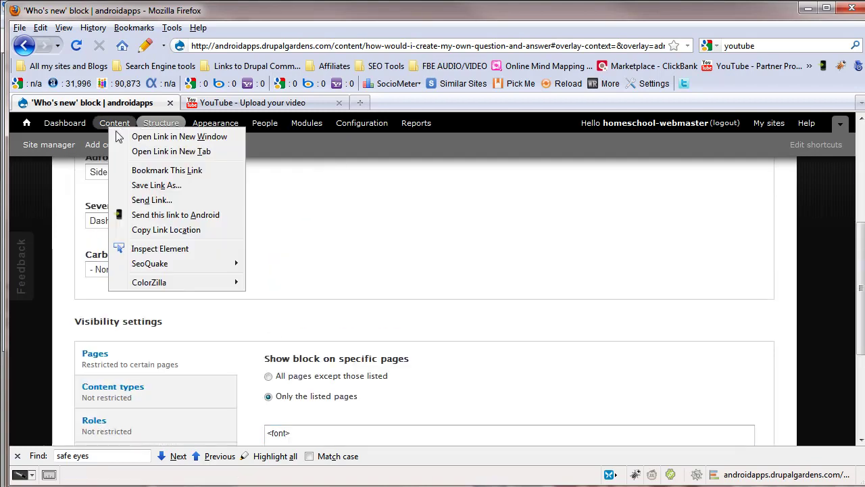
pyautogui.click(146, 151)
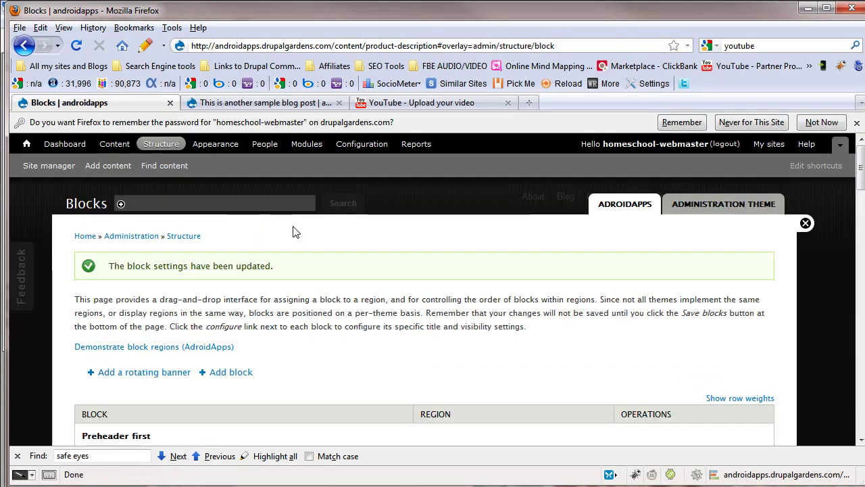
pyautogui.scroll(-12, 295, 298)
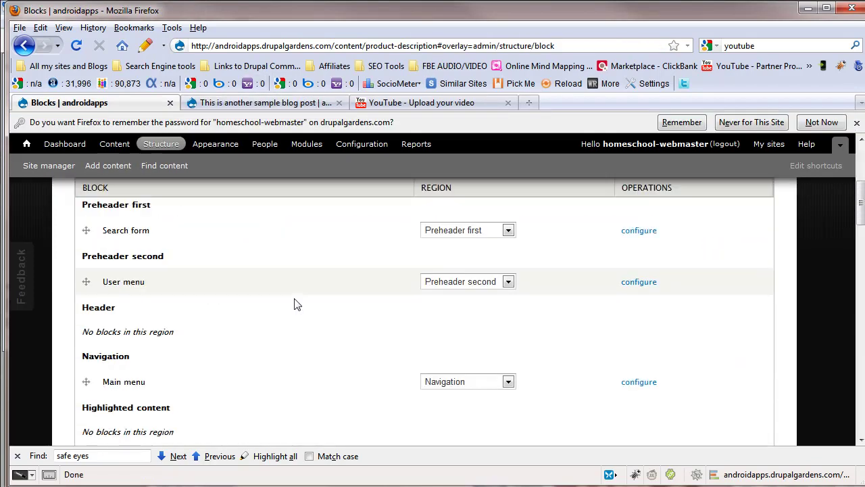
pyautogui.scroll(10, 287, 331)
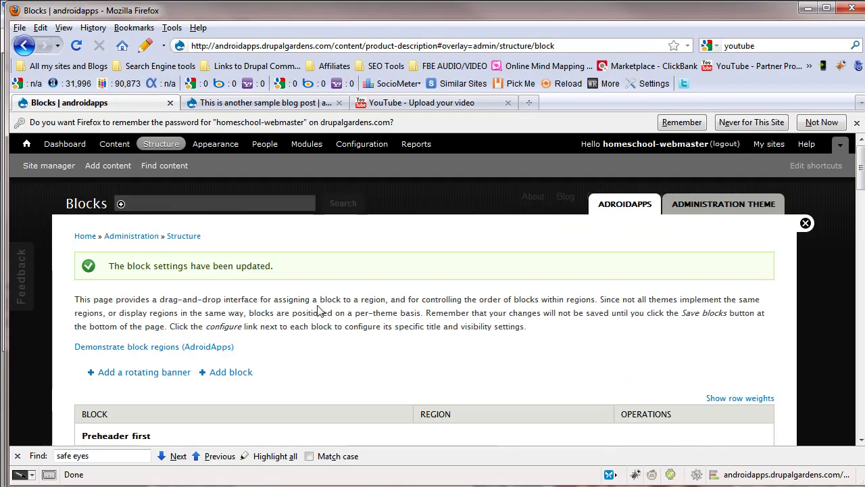
pyautogui.scroll(-3, 311, 308)
pyautogui.scroll(2, 405, 315)
pyautogui.scroll(-10, 476, 383)
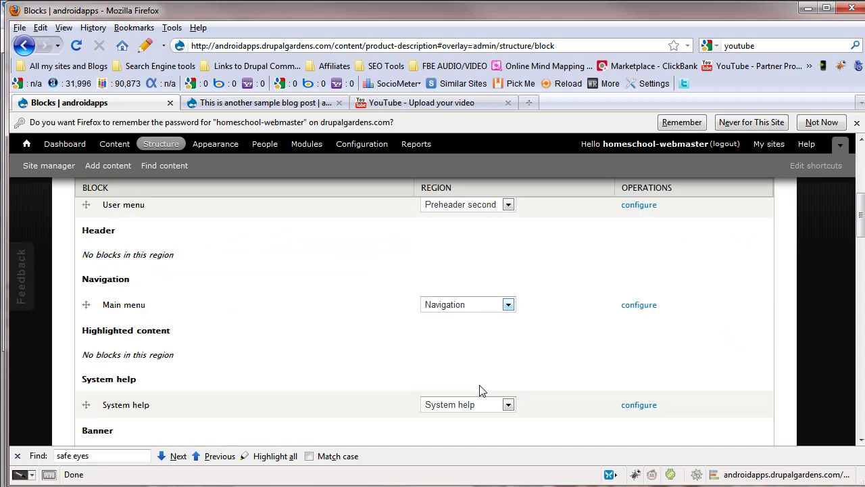
pyautogui.scroll(-3, 480, 396)
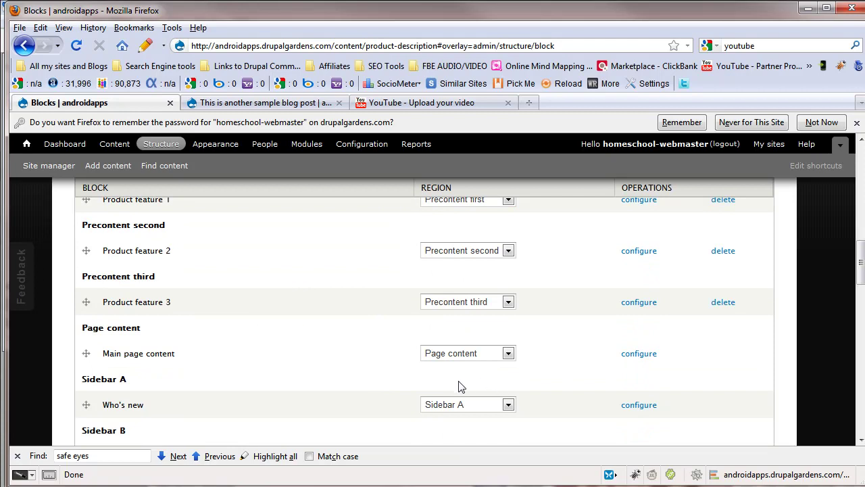
pyautogui.scroll(-2, 432, 419)
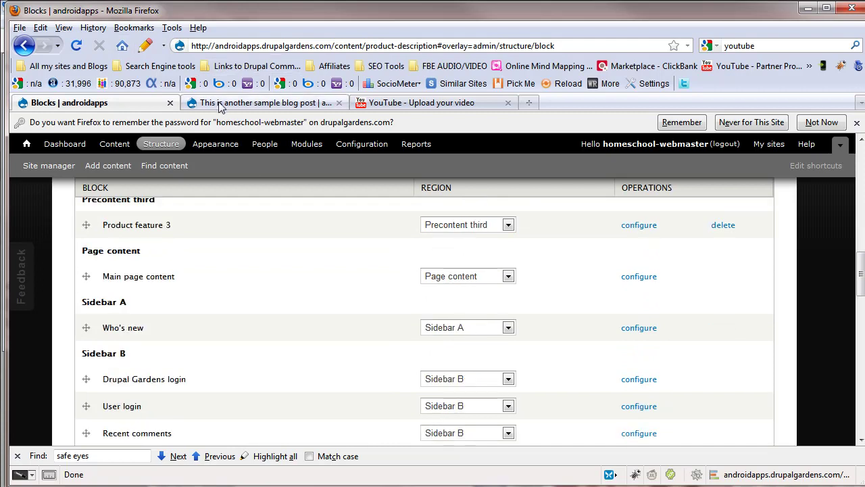
pyautogui.click(263, 102)
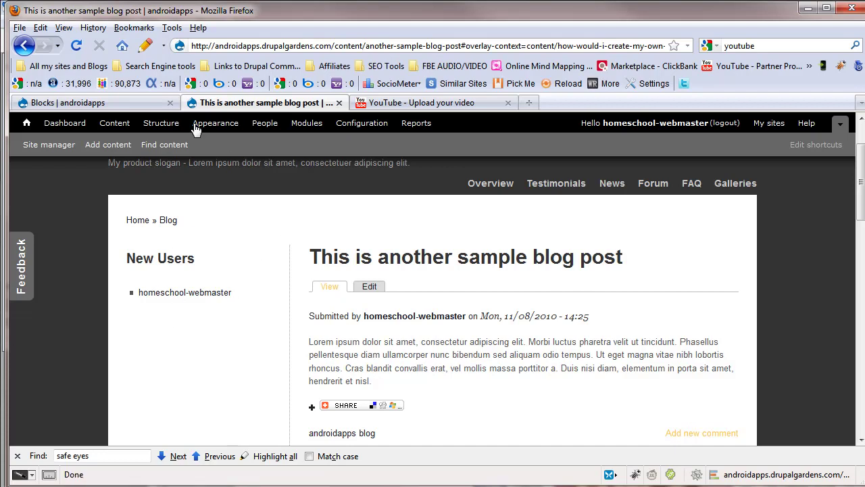
pyautogui.click(134, 108)
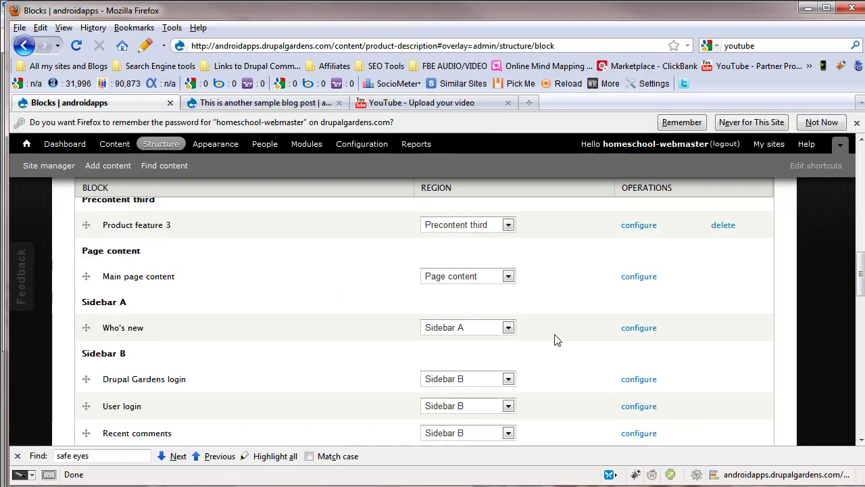
# Open the Who's new block's configuration and examine its region and page visibility settings
pyautogui.click(639, 328)
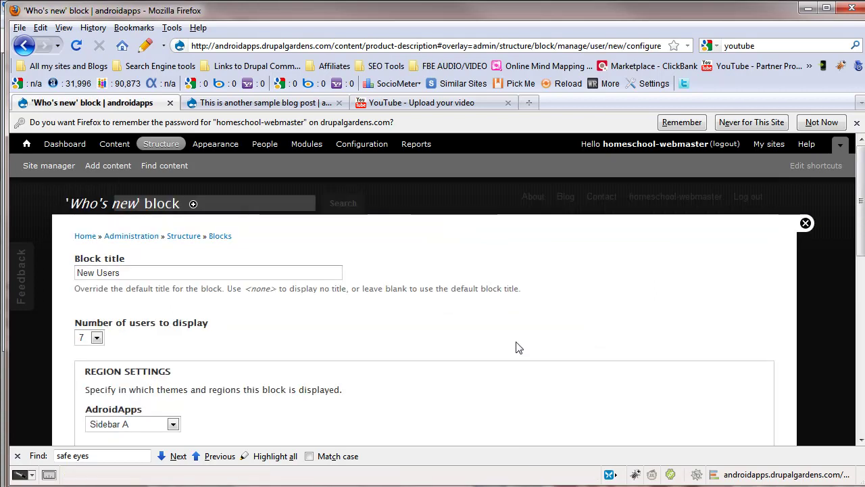
pyautogui.scroll(-4, 324, 359)
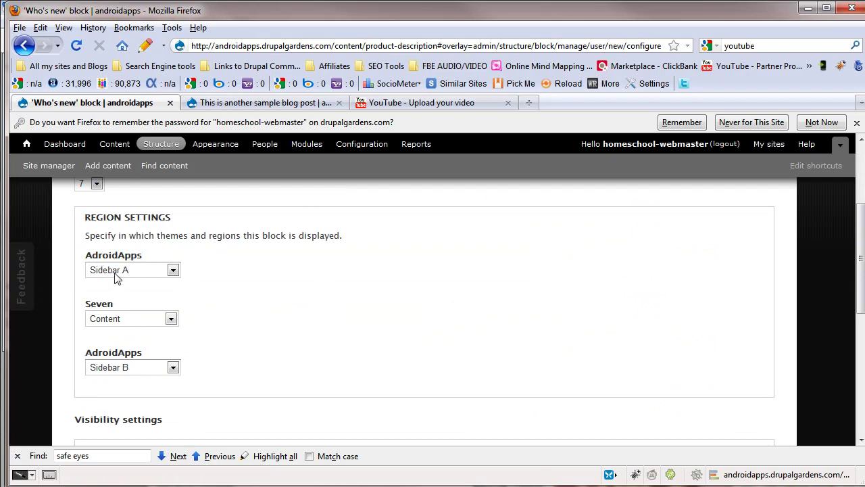
pyautogui.scroll(-6, 238, 383)
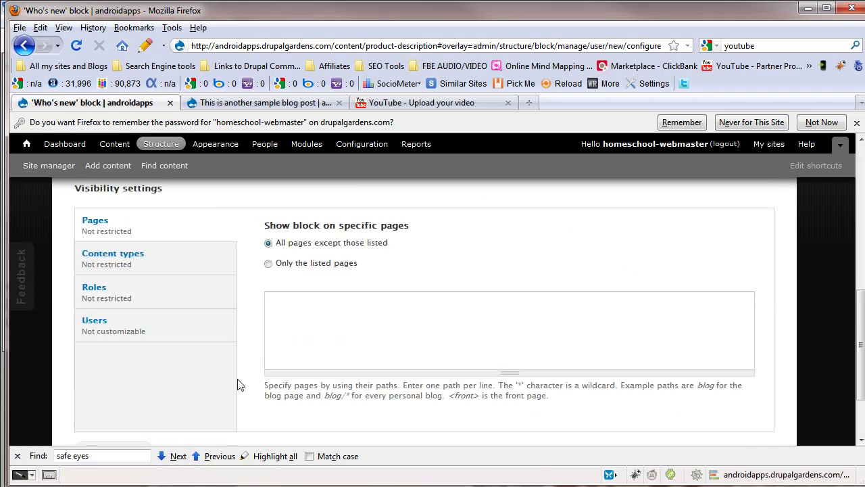
pyautogui.scroll(6, 249, 364)
pyautogui.scroll(-4, 246, 369)
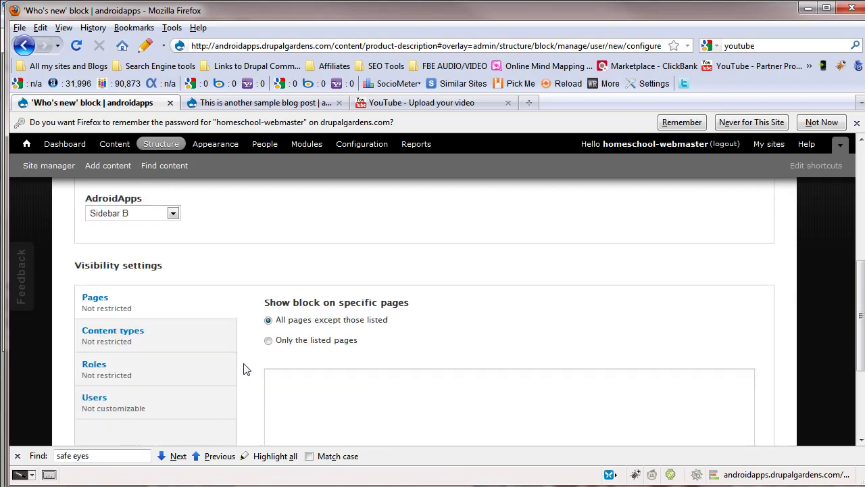
# View the Testimonials and News pages on the site and identify the Testimonials page's path in its address
pyautogui.click(261, 102)
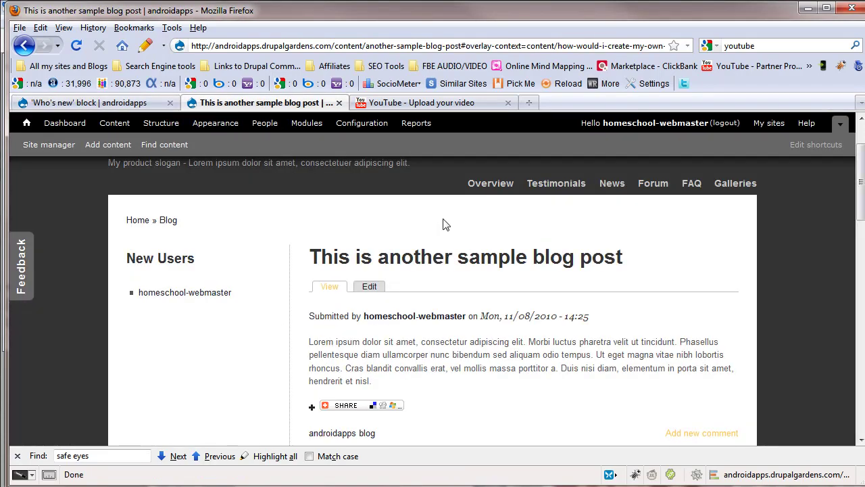
pyautogui.click(573, 188)
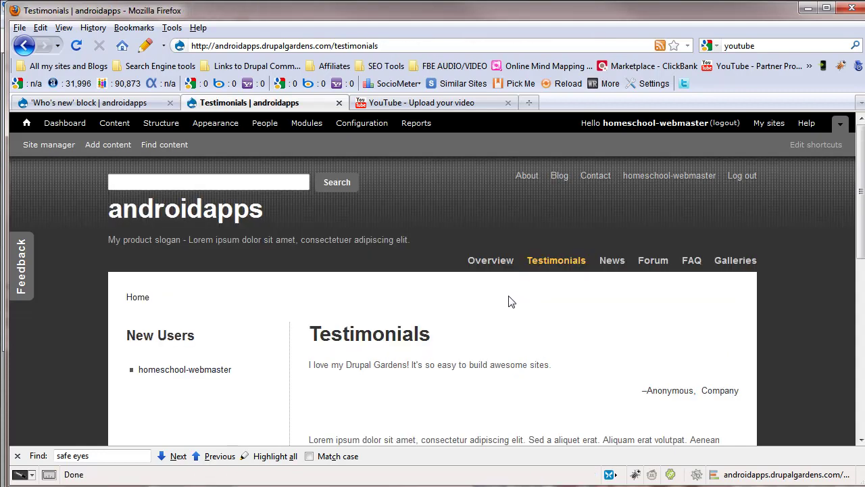
pyautogui.scroll(-4, 469, 357)
pyautogui.scroll(4, 509, 289)
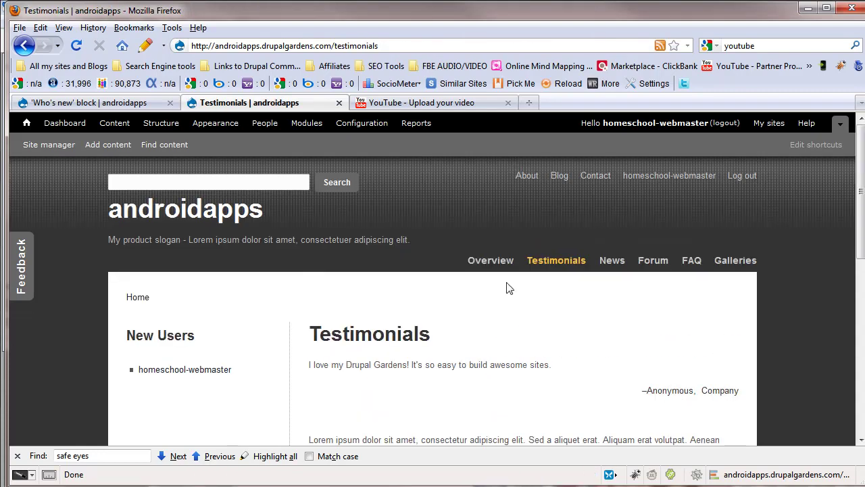
pyautogui.click(615, 264)
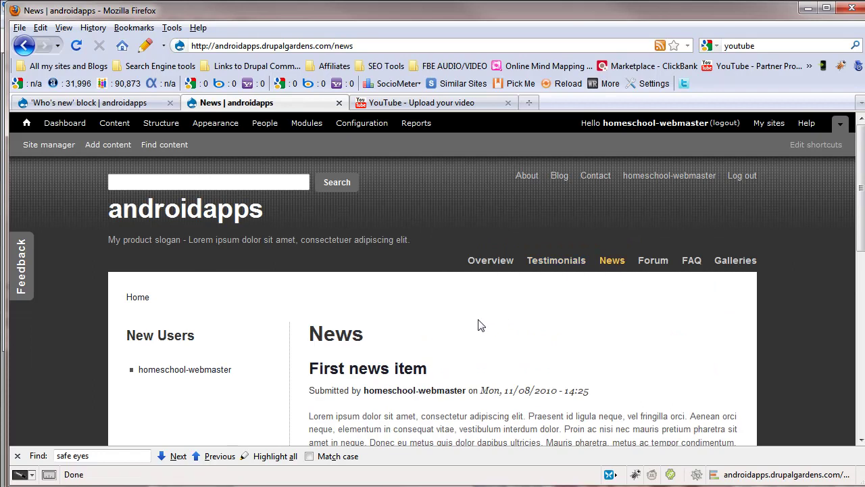
pyautogui.scroll(-2, 479, 324)
pyautogui.scroll(2, 385, 271)
pyautogui.click(548, 262)
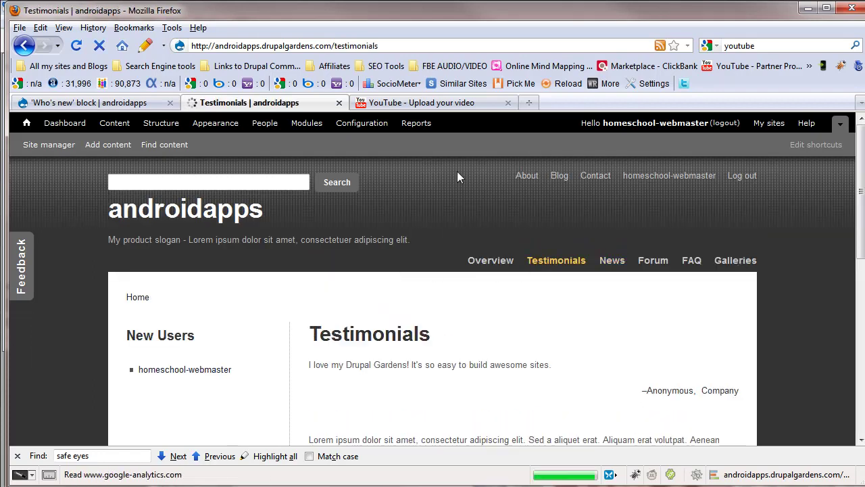
pyautogui.moveTo(334, 46); pyautogui.dragTo(451, 49)
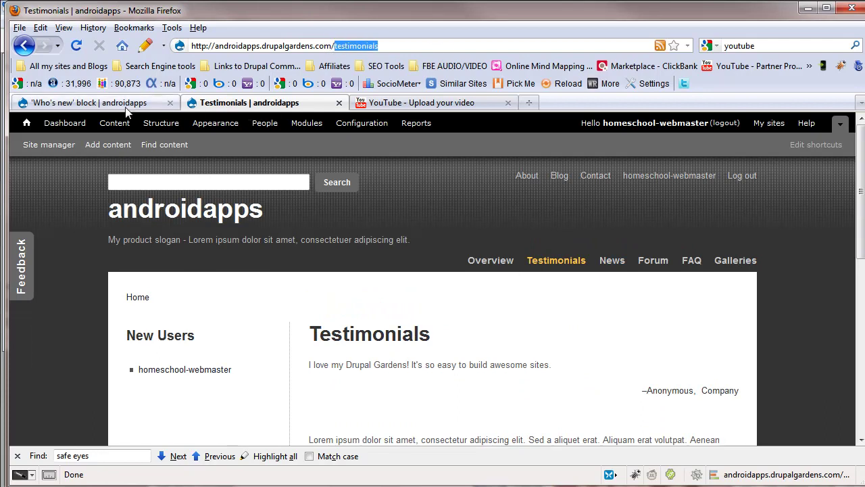
# Exclude the testimonials path from the pages showing the Who's new block and save the block
pyautogui.click(161, 105)
pyautogui.scroll(-2, 290, 369)
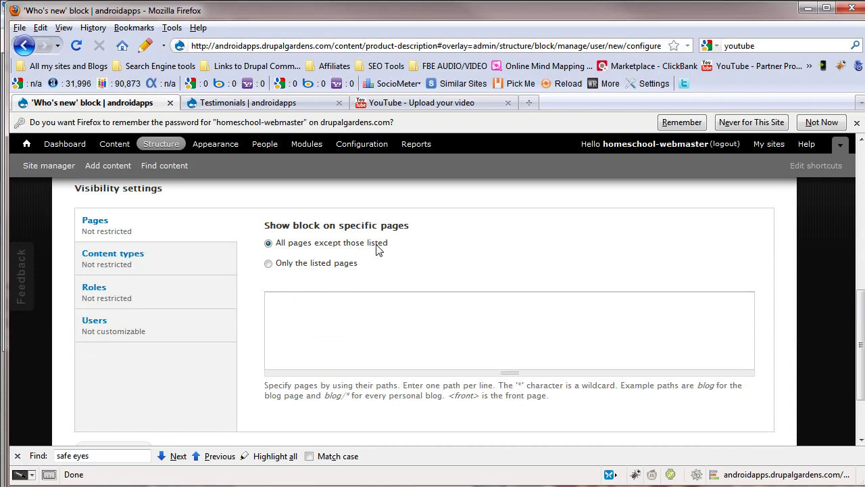
pyautogui.click(286, 315)
pyautogui.write('testimonials')
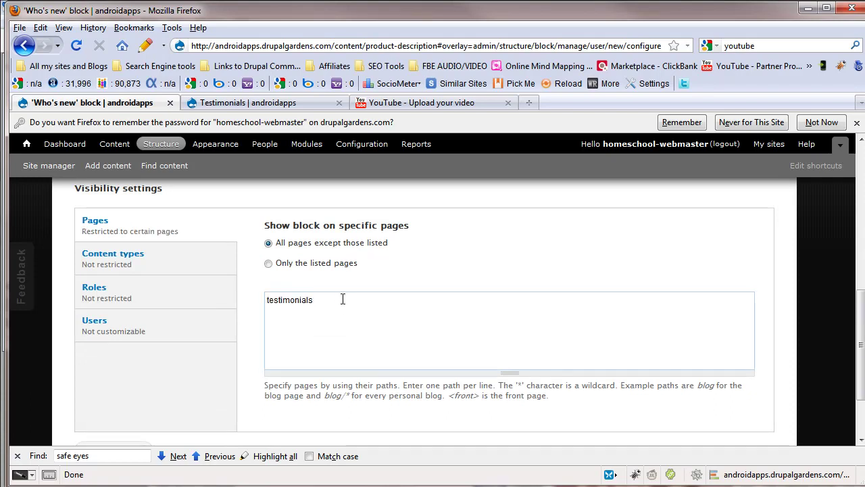
pyautogui.scroll(-3, 307, 385)
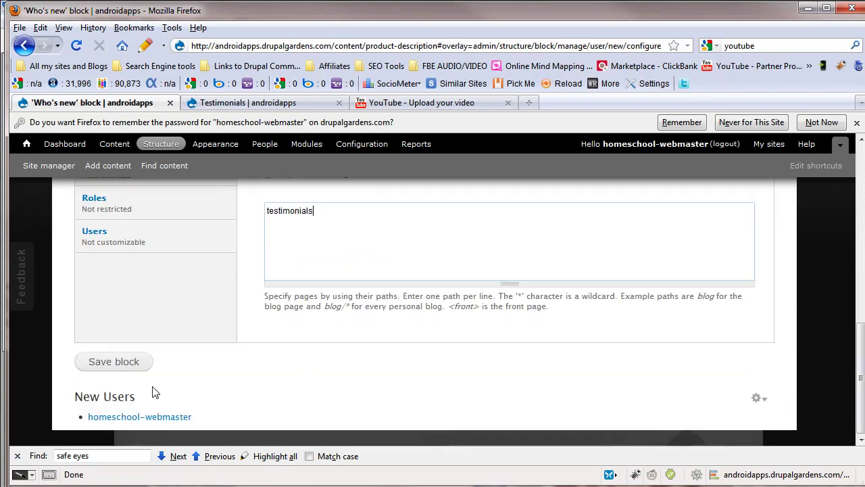
pyautogui.click(130, 364)
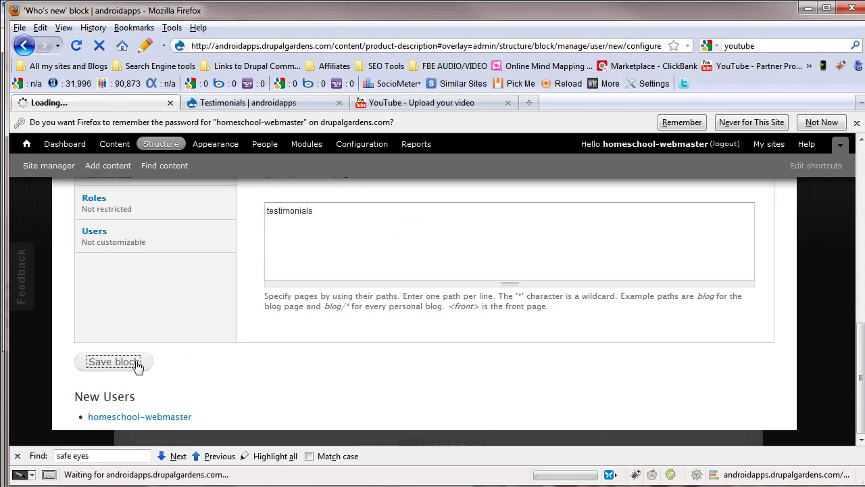
# Reload the Testimonials page and compare it with the News page to check where the New Users block appears
pyautogui.click(247, 107)
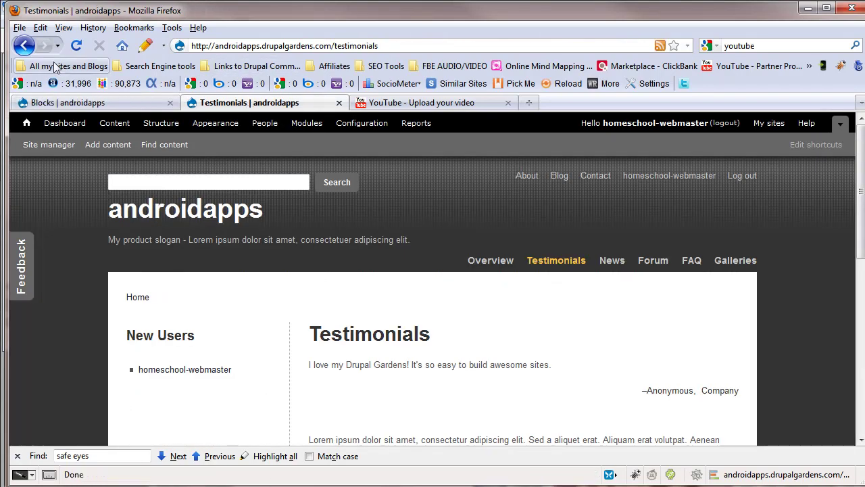
pyautogui.click(75, 45)
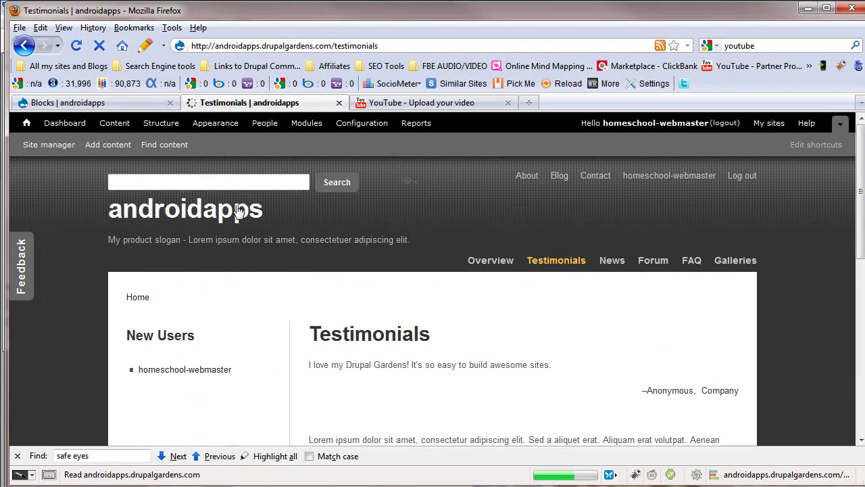
pyautogui.scroll(-4, 268, 354)
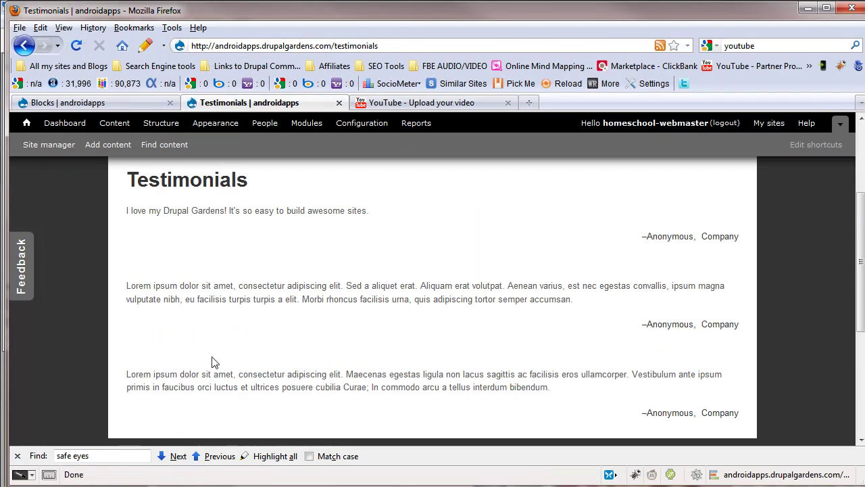
pyautogui.scroll(4, 201, 338)
pyautogui.click(605, 261)
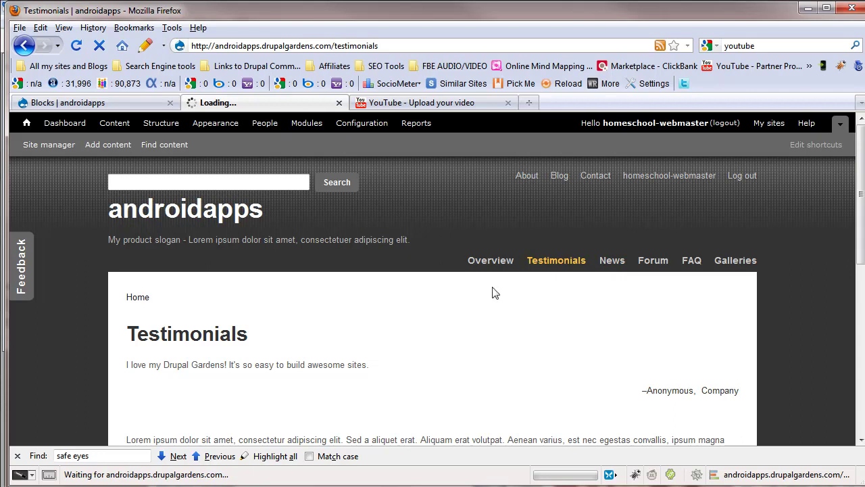
pyautogui.scroll(-4, 389, 351)
pyautogui.scroll(4, 198, 255)
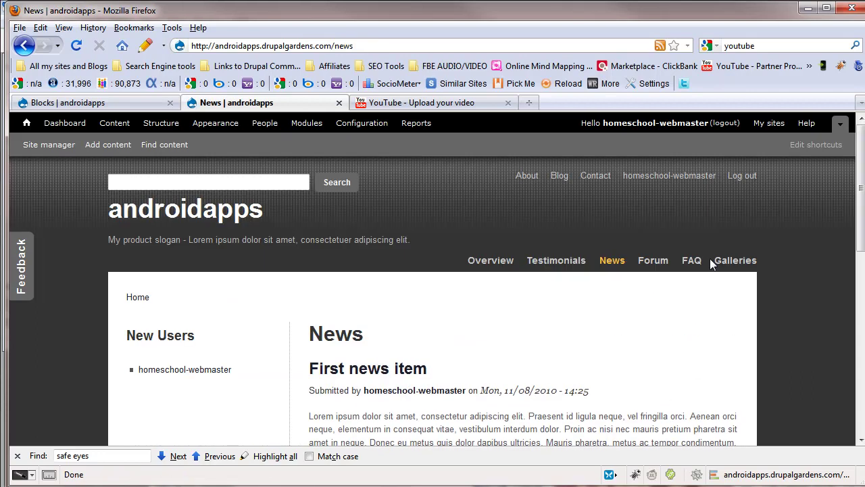
pyautogui.click(549, 263)
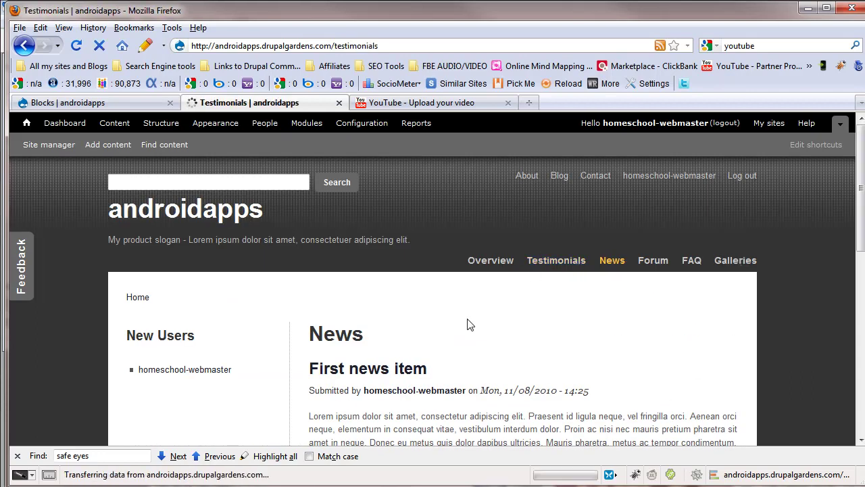
# Set the Who's new block to show only on the listed testimonials page and save the block
pyautogui.click(141, 105)
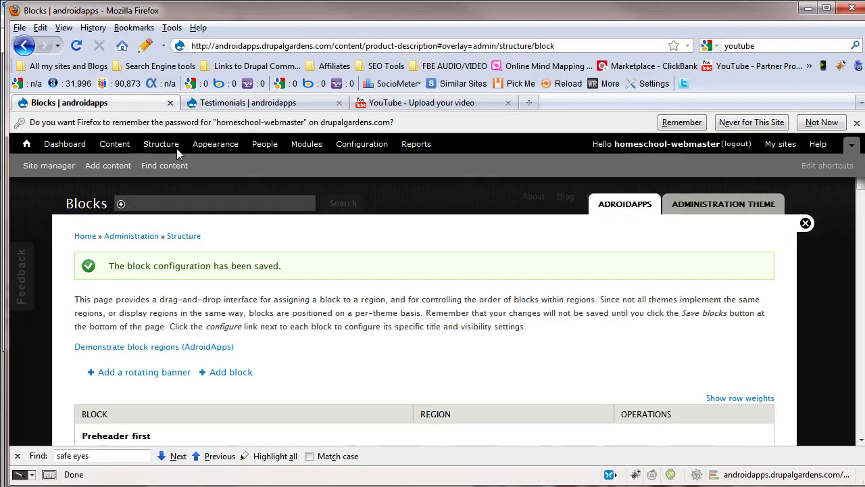
pyautogui.scroll(-8, 315, 378)
pyautogui.scroll(4, 334, 382)
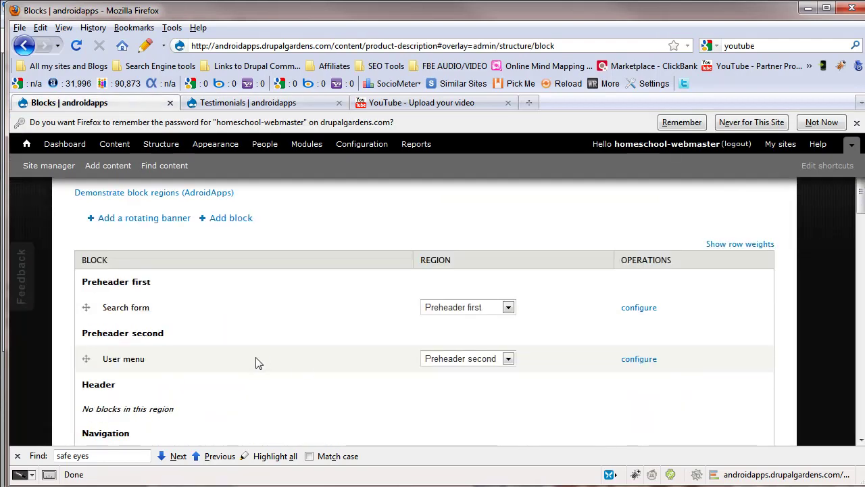
pyautogui.scroll(-7, 262, 353)
pyautogui.scroll(-4, 238, 380)
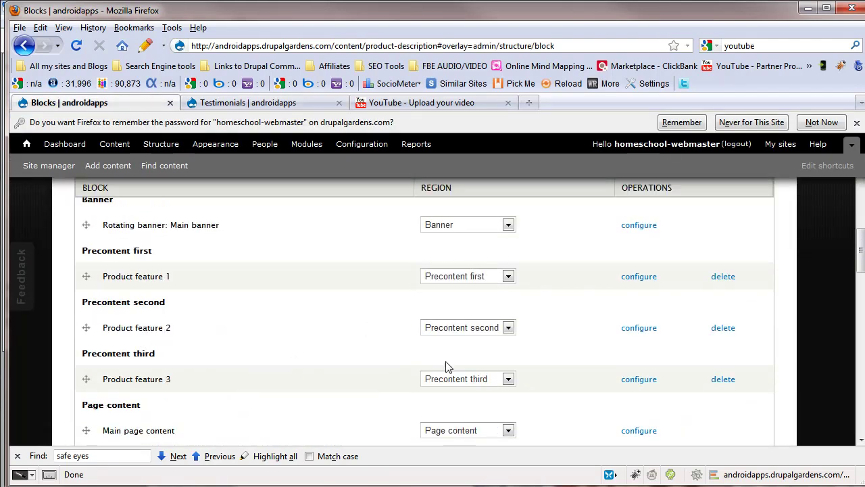
pyautogui.scroll(-6, 444, 358)
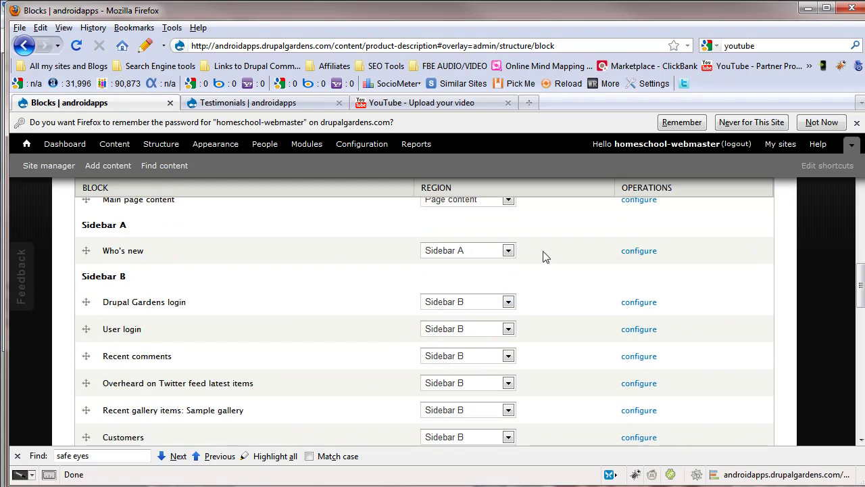
pyautogui.click(628, 251)
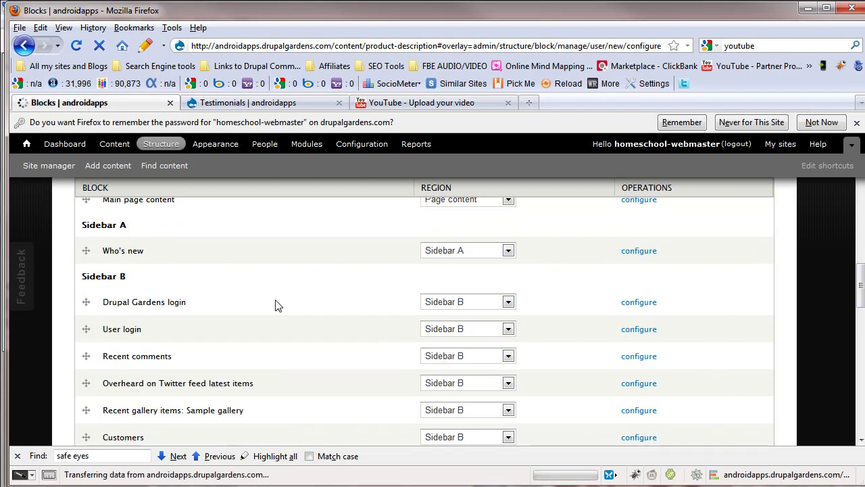
pyautogui.scroll(-6, 253, 350)
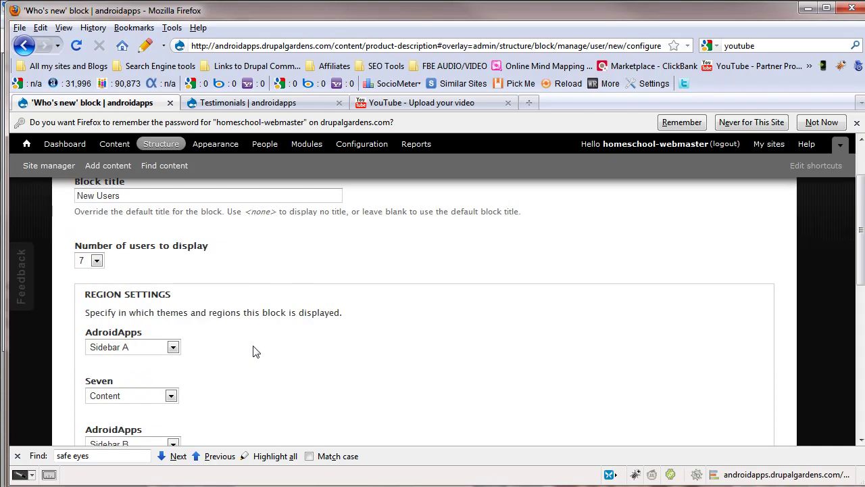
pyautogui.scroll(-2, 257, 365)
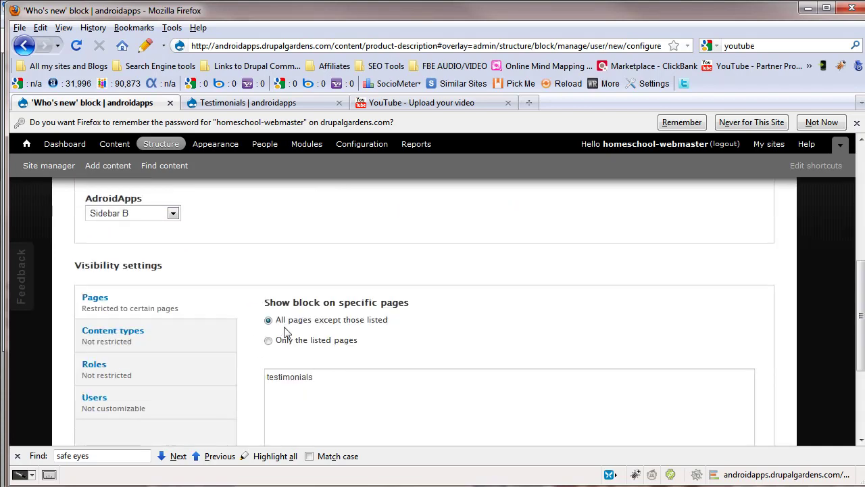
pyautogui.click(269, 341)
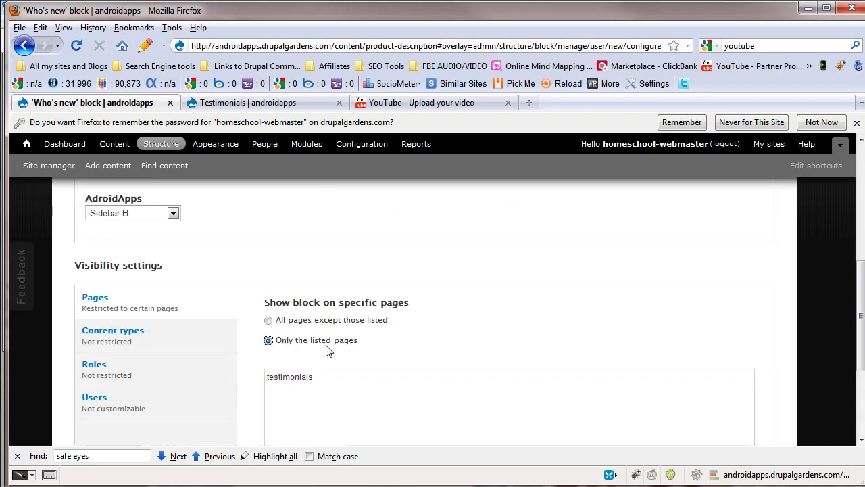
pyautogui.scroll(-4, 202, 406)
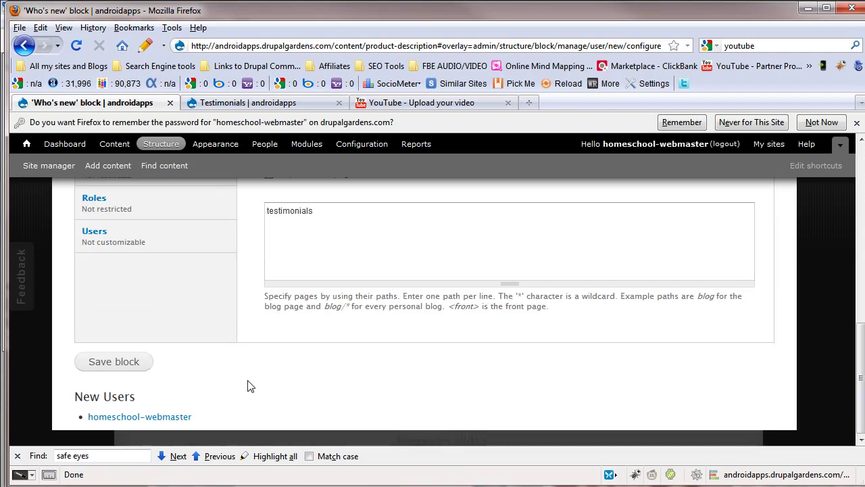
pyautogui.click(129, 362)
# Reload the Testimonials page, view the News page, and return to Testimonials to check the block's display on each
pyautogui.click(270, 103)
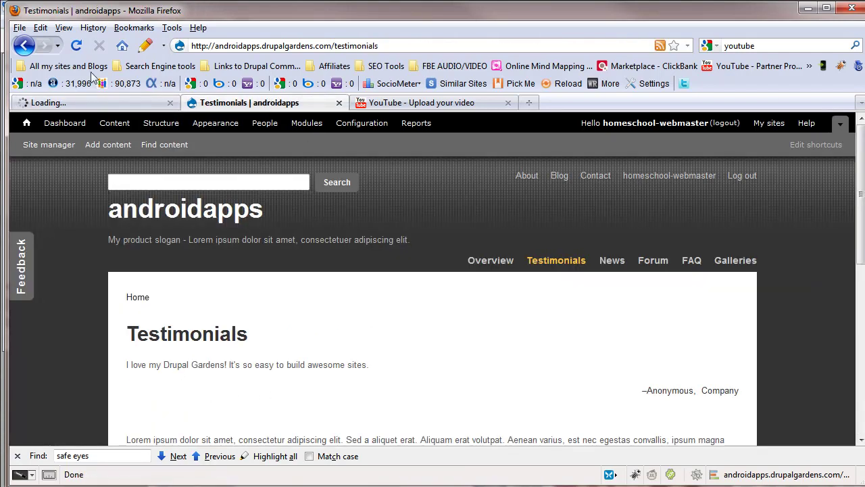
pyautogui.click(75, 46)
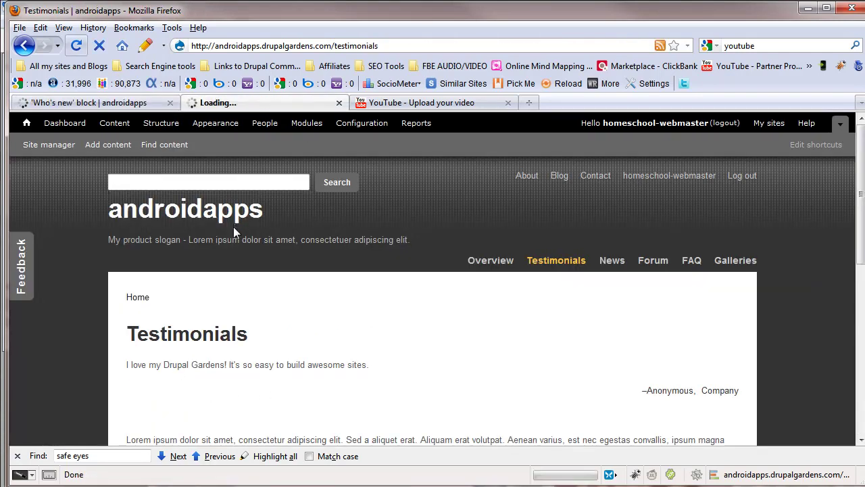
pyautogui.click(612, 263)
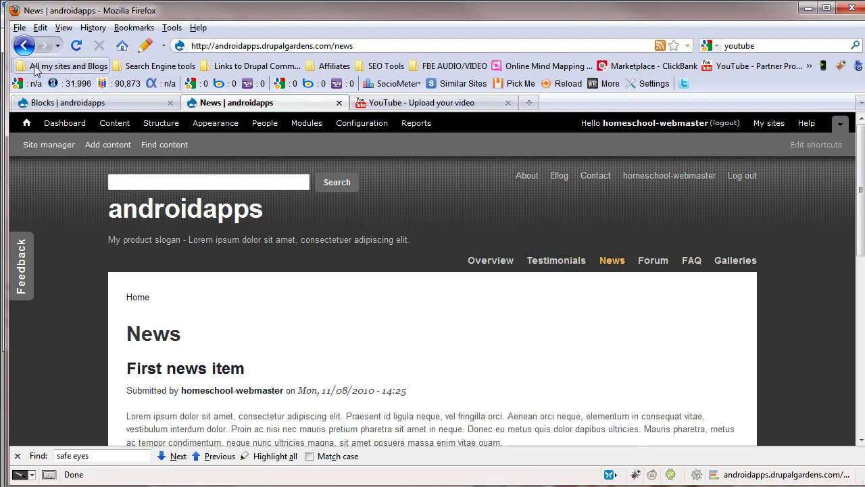
pyautogui.click(23, 46)
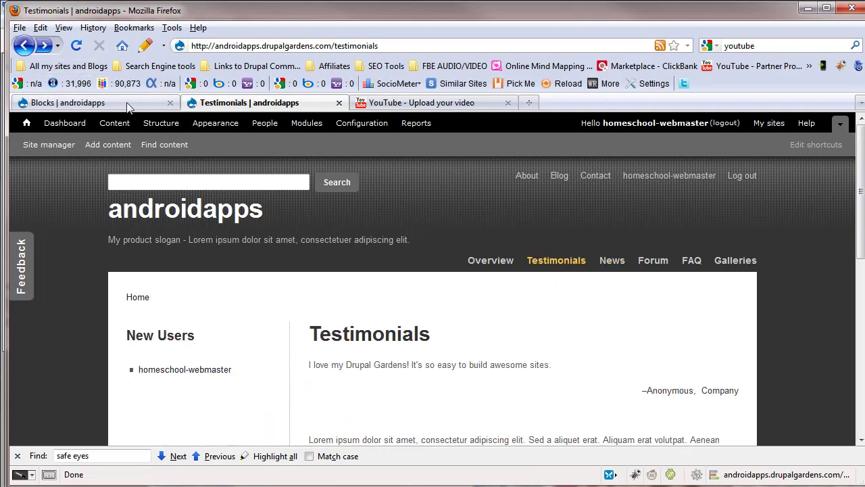
# Reopen the Who's new block's configuration at its page visibility settings and highlight the path after the domain in the address
pyautogui.click(129, 106)
pyautogui.scroll(-10, 347, 372)
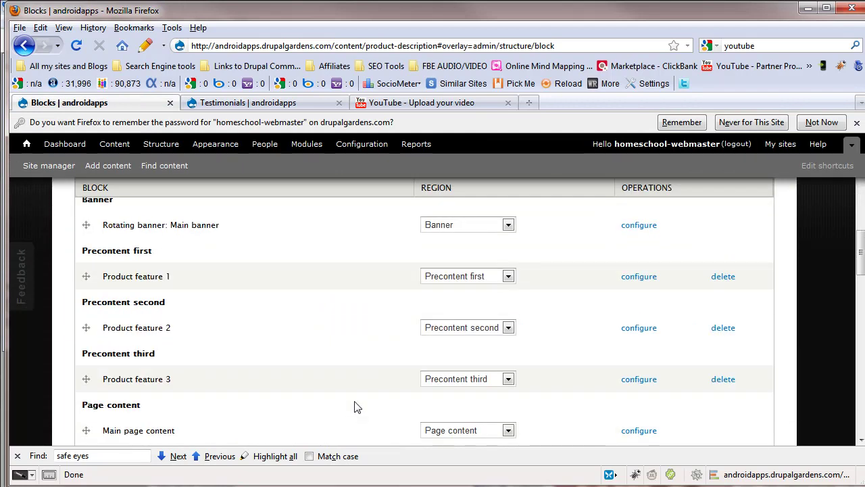
pyautogui.scroll(-4, 356, 406)
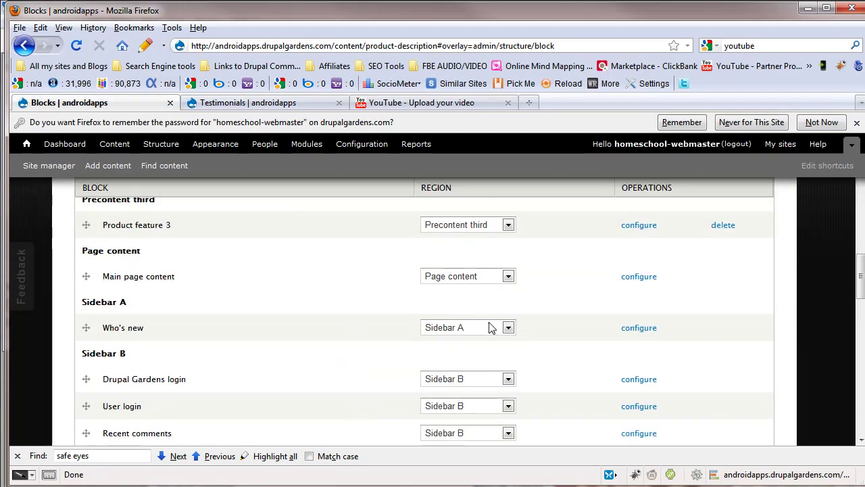
pyautogui.click(628, 328)
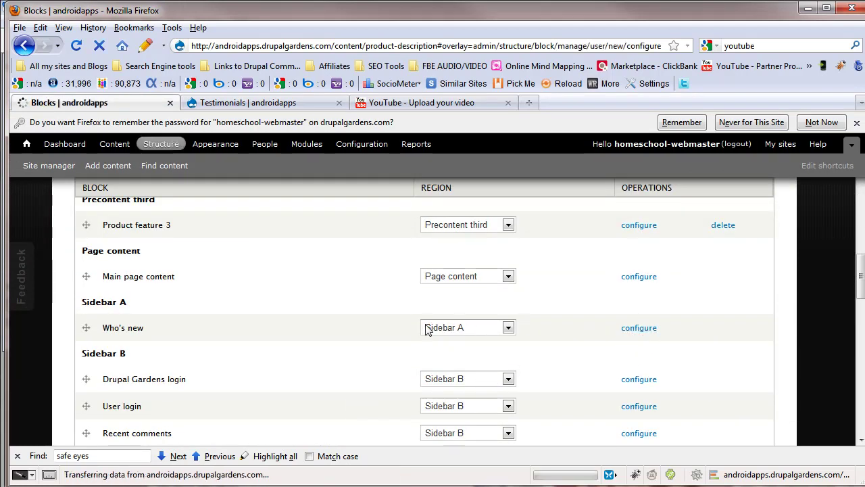
pyautogui.scroll(-3, 423, 365)
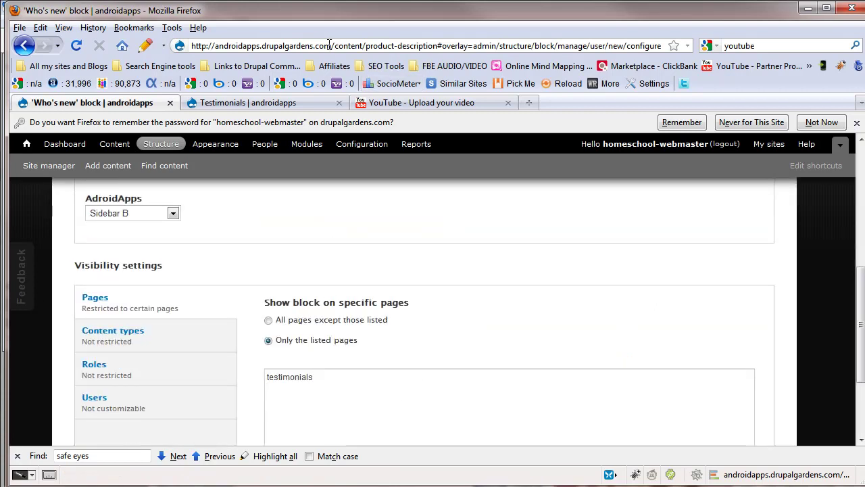
pyautogui.moveTo(334, 45); pyautogui.dragTo(721, 46)
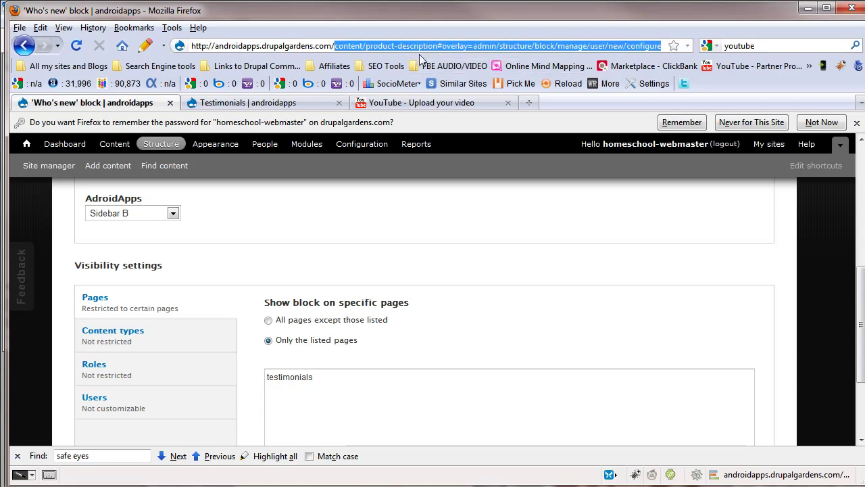
# Try the sample path testimonials/new in the page list, remove its added part, and enter contact/user on a second line
pyautogui.click(289, 384)
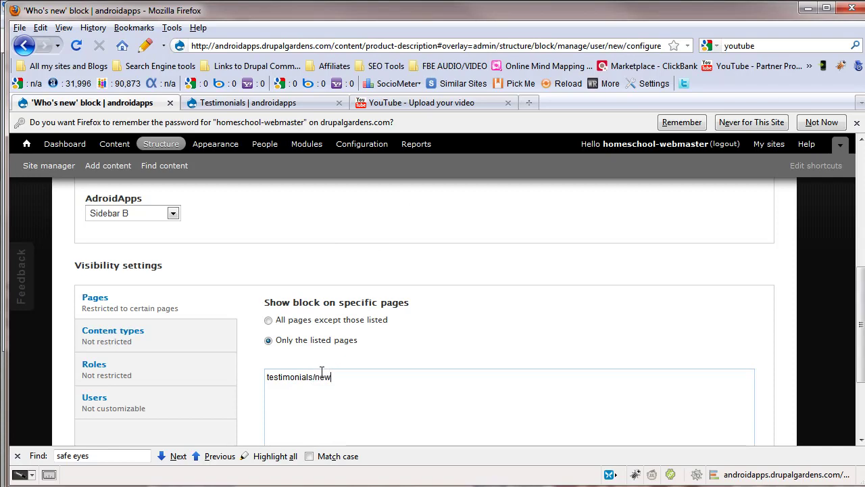
pyautogui.moveTo(347, 381); pyautogui.dragTo(315, 383)
pyautogui.press('BackSpace')
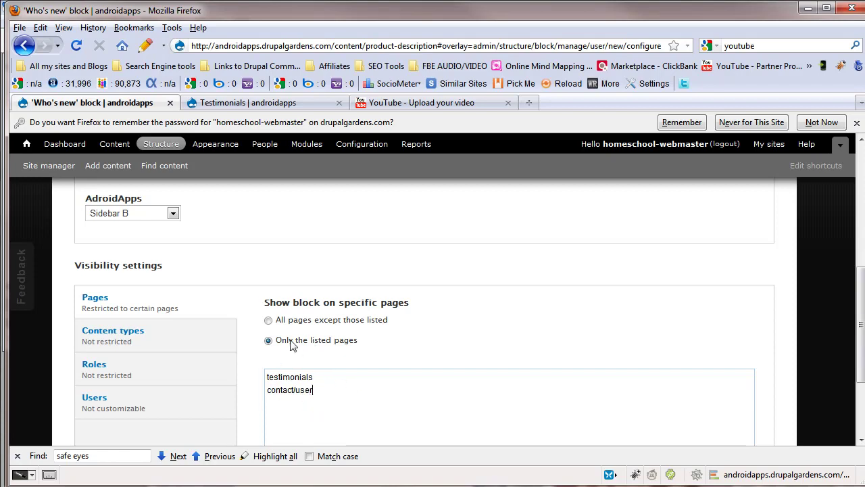
pyautogui.moveTo(309, 397); pyautogui.dragTo(234, 389)
# Set the block to show on all pages except those listed, clear the path list, and save the block
pyautogui.click(269, 320)
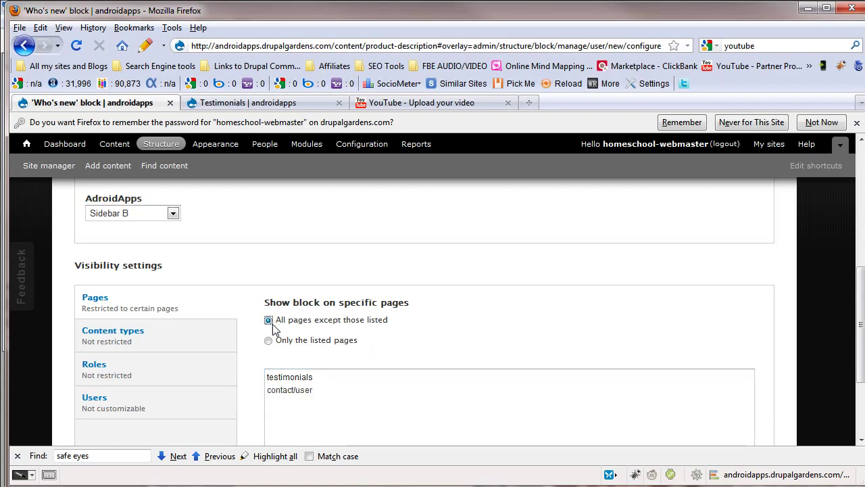
pyautogui.moveTo(318, 397); pyautogui.dragTo(217, 364)
pyautogui.press('BackSpace')
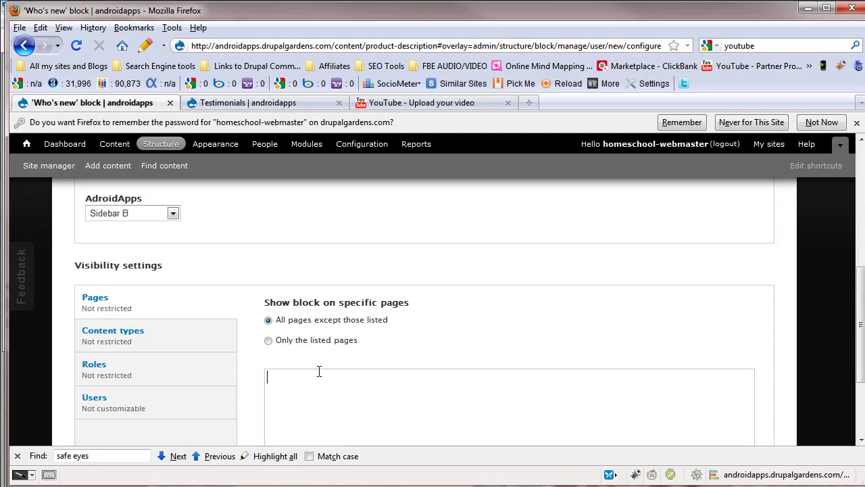
pyautogui.scroll(-4, 280, 412)
pyautogui.click(118, 400)
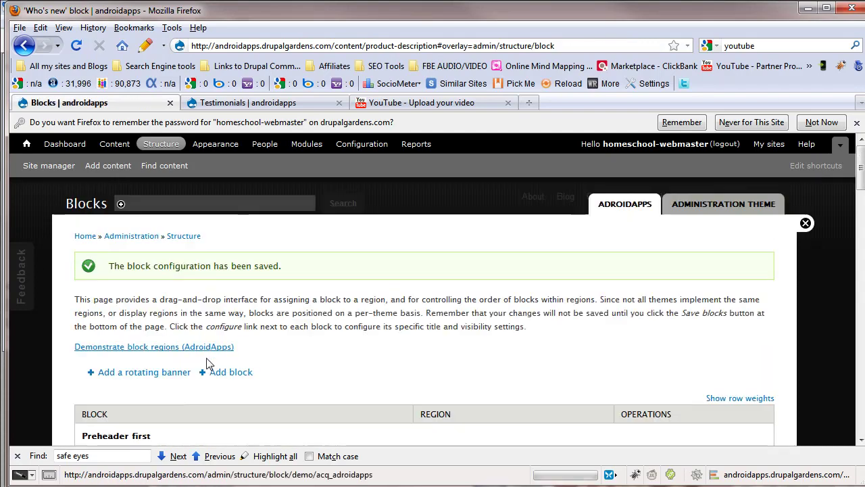
# Reopen the Who's new block's configuration from the block list at its content type visibility settings
pyautogui.scroll(-6, 228, 409)
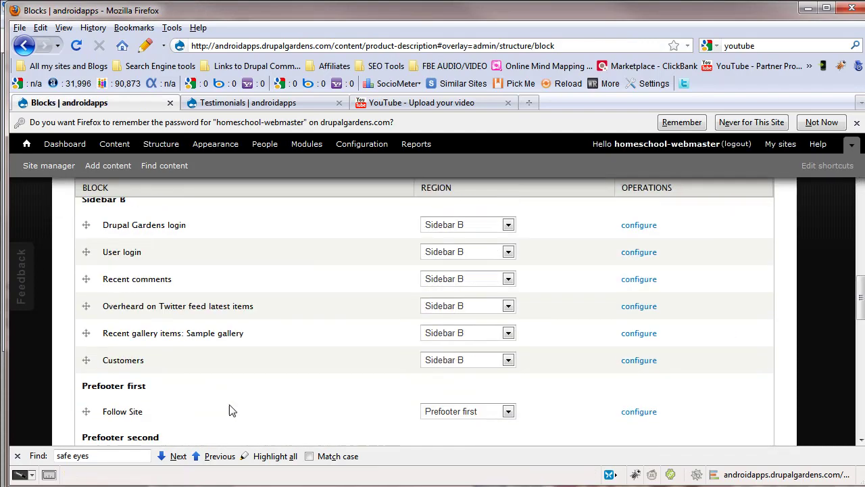
pyautogui.scroll(4, 232, 409)
pyautogui.click(623, 329)
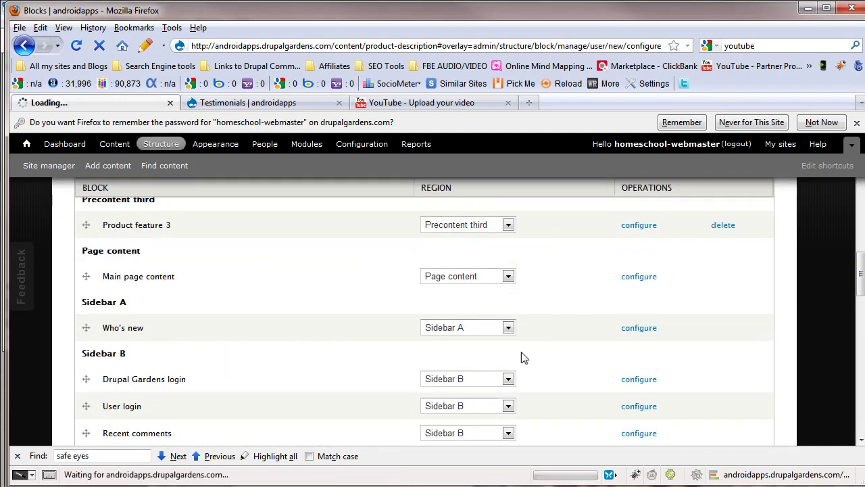
pyautogui.scroll(-5, 210, 389)
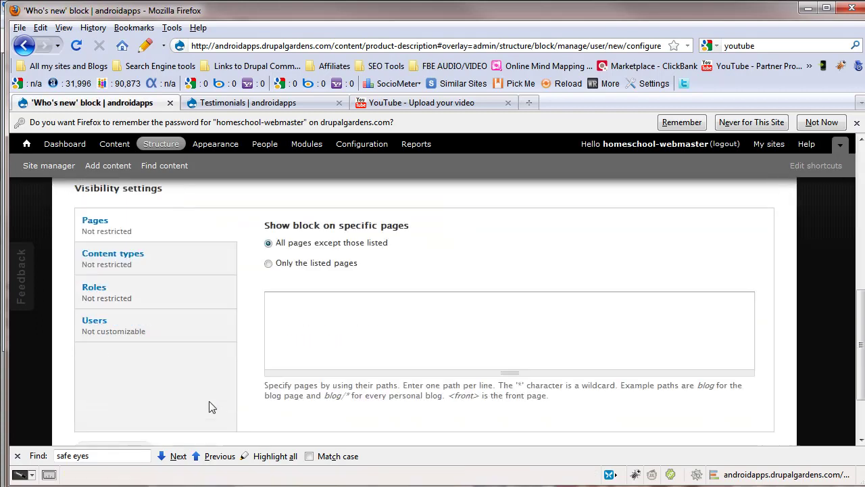
pyautogui.click(169, 272)
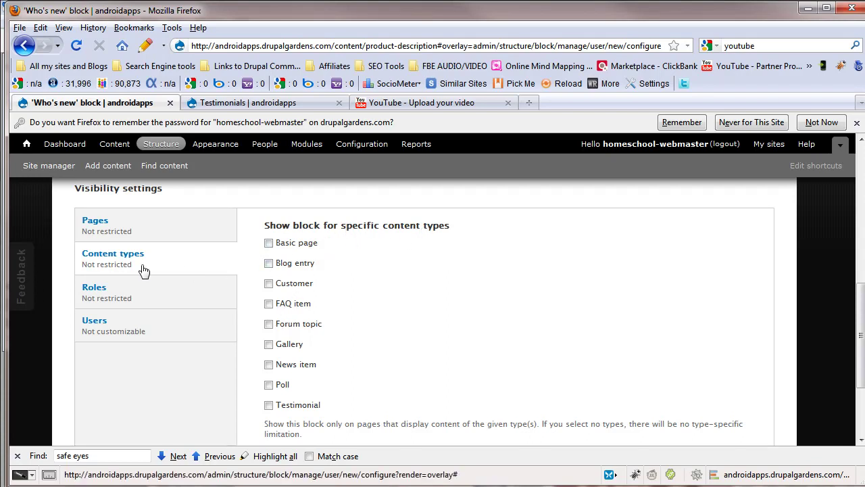
# Try limiting the block to the FAQ item and Poll content types, clearing each, and select Testimonial instead
pyautogui.click(268, 303)
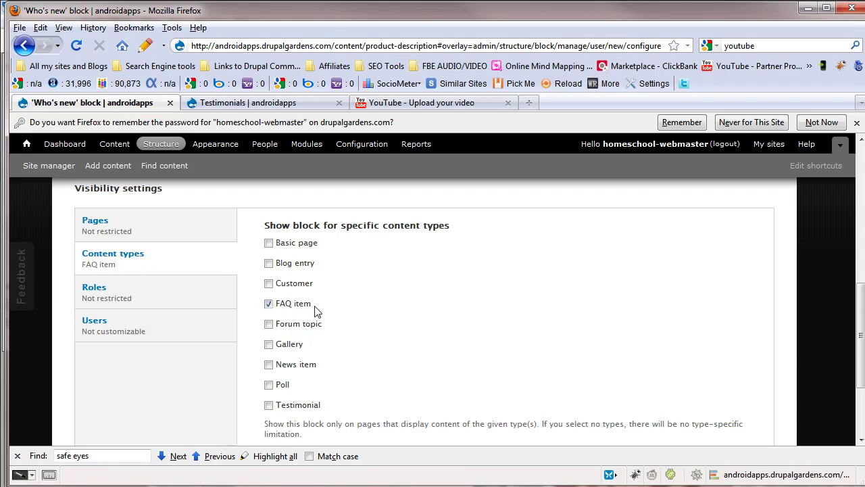
pyautogui.click(268, 303)
pyautogui.click(268, 385)
pyautogui.click(268, 385)
pyautogui.click(269, 405)
pyautogui.scroll(-3, 354, 400)
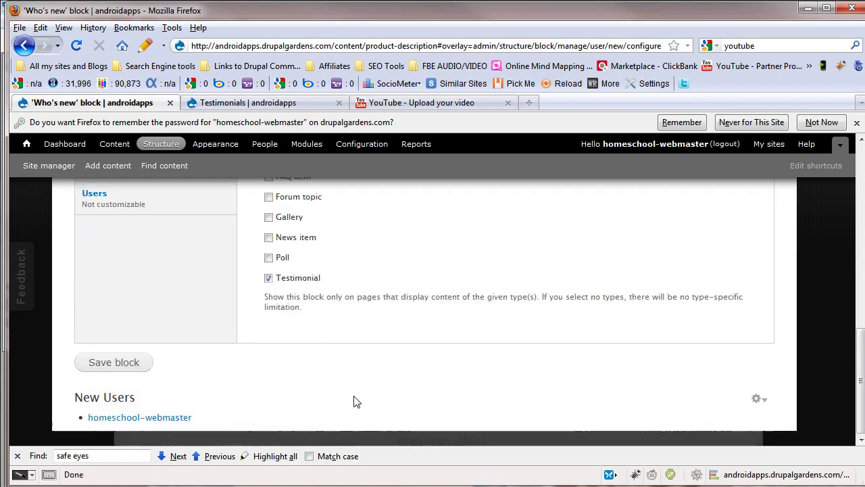
pyautogui.scroll(8, 354, 400)
pyautogui.scroll(-4, 353, 399)
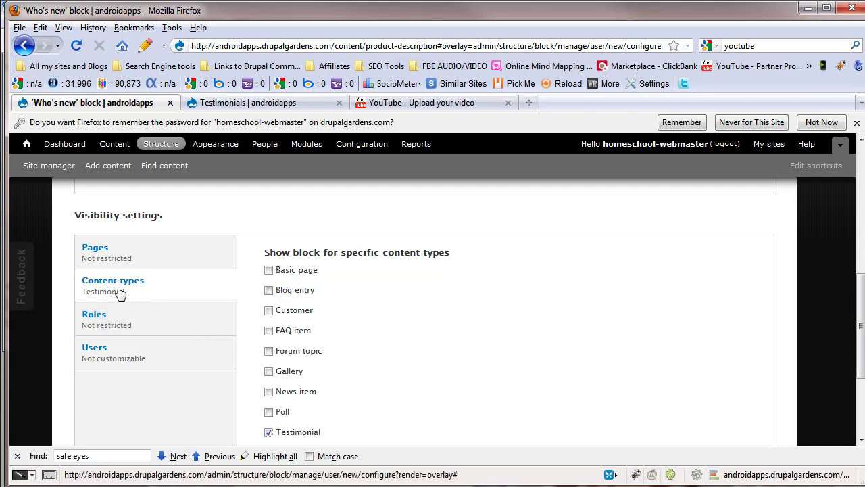
# In the block's role visibility settings, try the administrator, editor and blogger roles one at a time, clearing each again
pyautogui.click(113, 317)
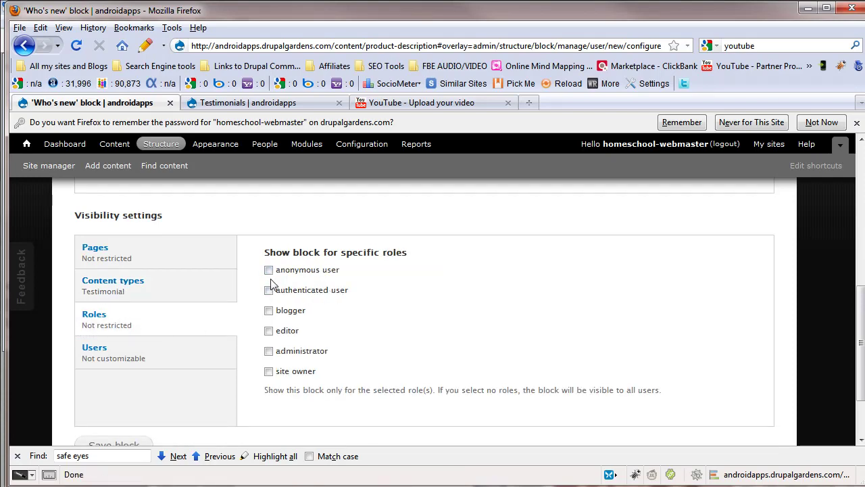
pyautogui.click(268, 352)
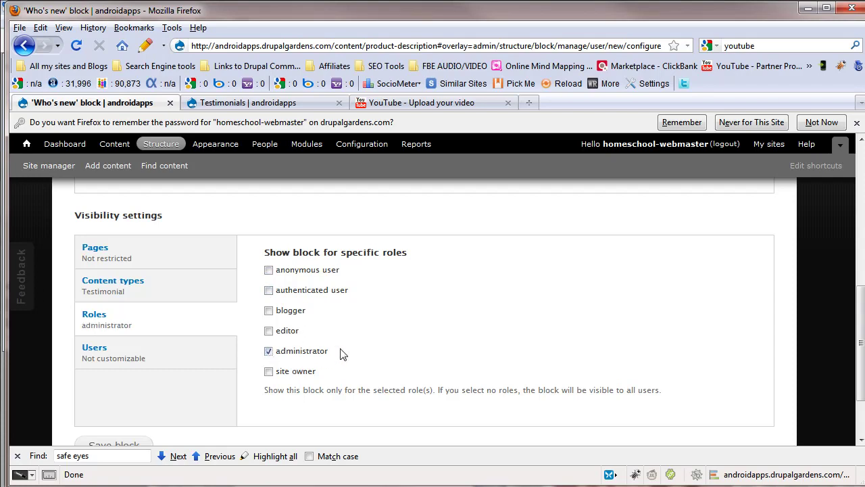
pyautogui.click(269, 351)
pyautogui.click(269, 331)
pyautogui.click(269, 331)
pyautogui.click(268, 311)
pyautogui.click(268, 311)
# Review the block's per-user customization and role visibility options, and leave for the Structure overview without saving
pyautogui.click(162, 350)
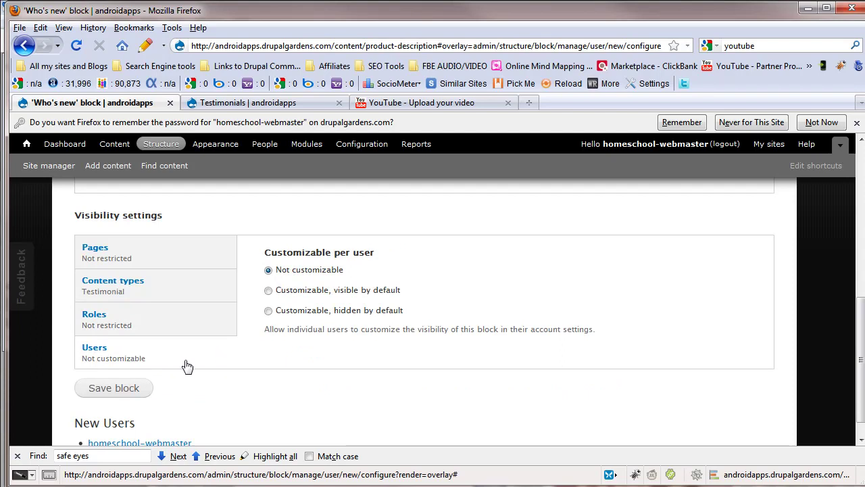
pyautogui.click(137, 319)
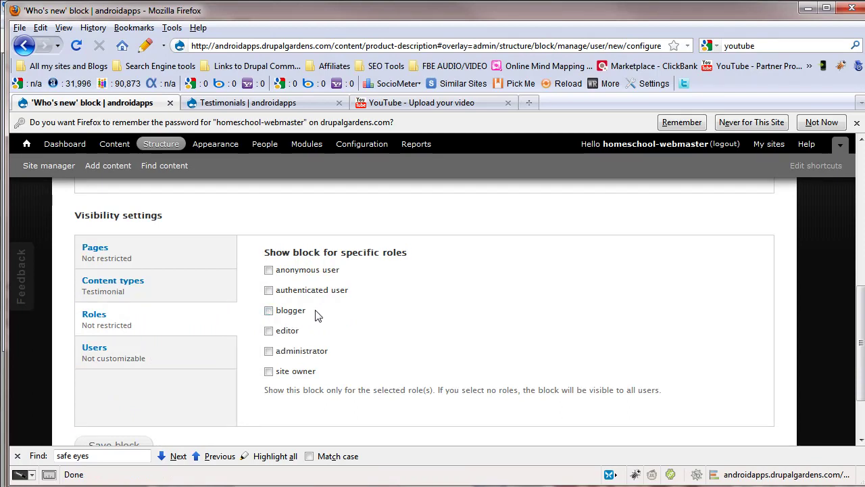
pyautogui.click(128, 353)
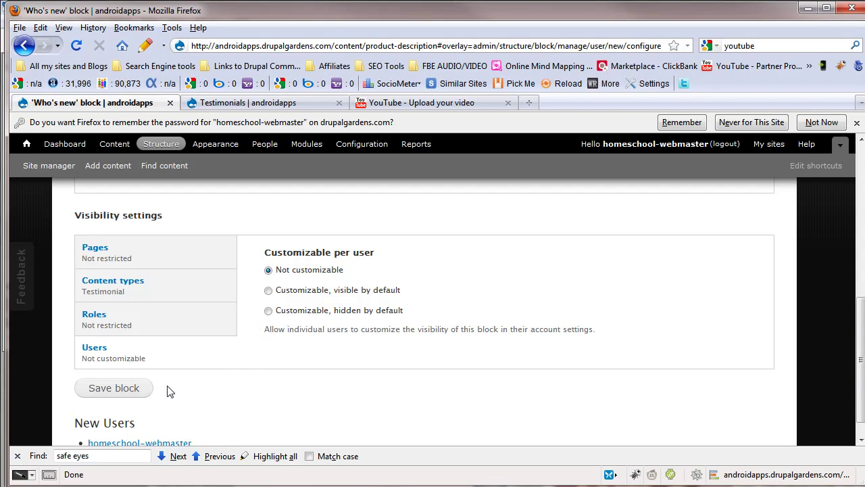
pyautogui.scroll(-1, 228, 388)
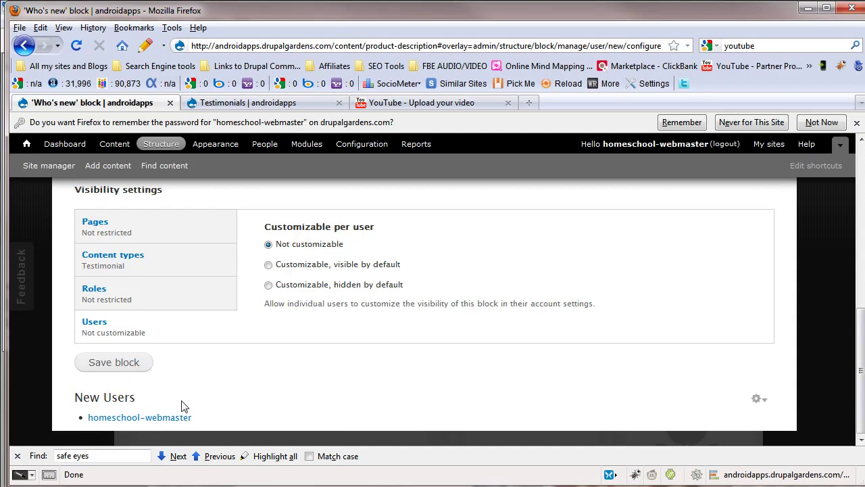
pyautogui.scroll(10, 183, 406)
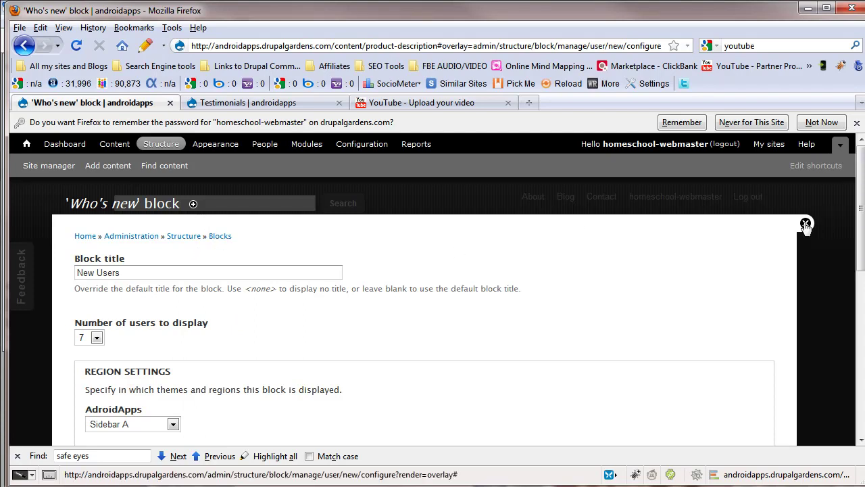
pyautogui.click(162, 144)
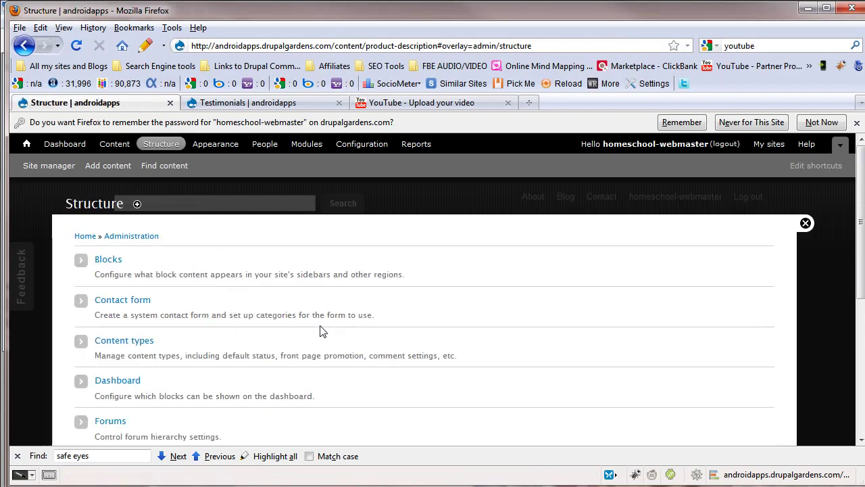